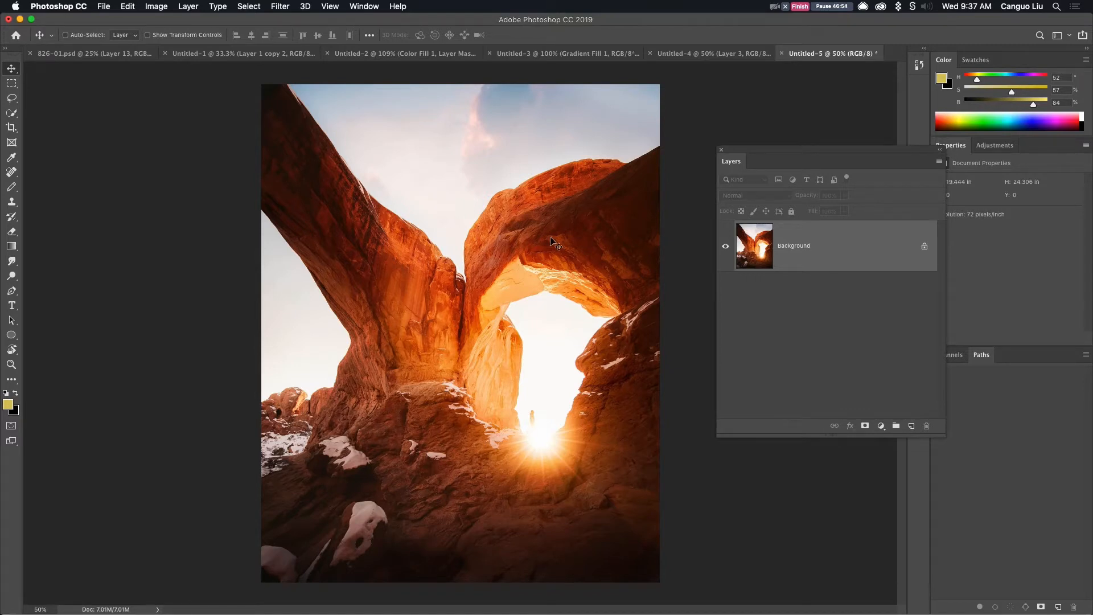
- Lasso freehand pieces of the right arch and the left rock wall, copying each from the Background layer onto its own new layer
{"action": "key", "text": "l"}
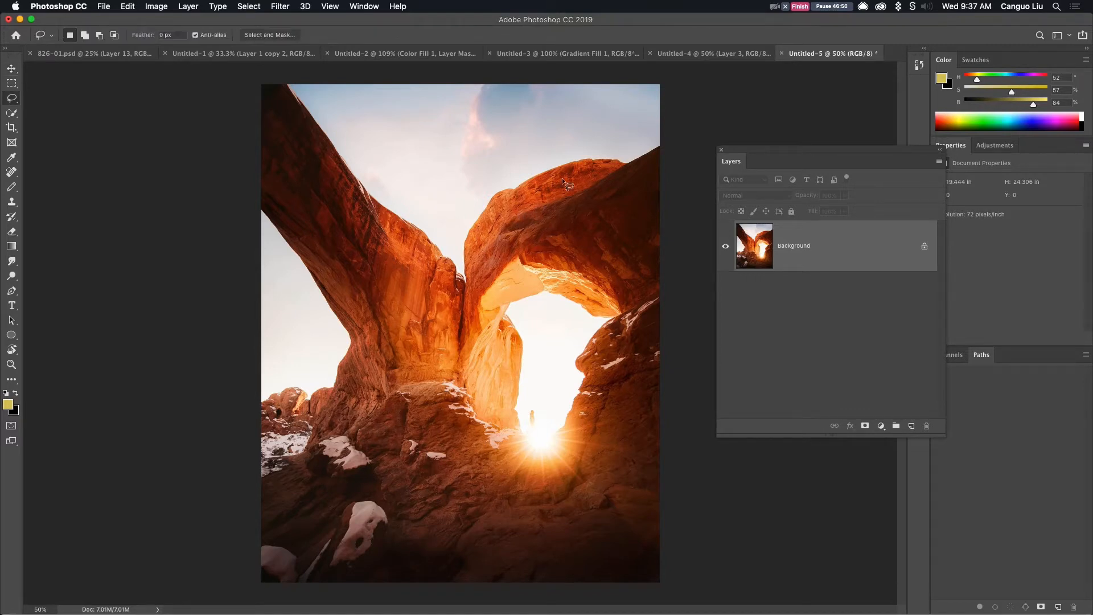
{"action": "mouse_move", "coordinate": [627, 161]}
{"action": "left_mouse_down"}
{"action": "mouse_move", "coordinate": [573, 164]}
{"action": "mouse_move", "coordinate": [471, 210]}
{"action": "mouse_move", "coordinate": [458, 320]}
{"action": "mouse_move", "coordinate": [469, 378]}
{"action": "mouse_move", "coordinate": [498, 365]}
{"action": "mouse_move", "coordinate": [512, 316]}
{"action": "mouse_move", "coordinate": [543, 292]}
{"action": "mouse_move", "coordinate": [581, 317]}
{"action": "mouse_move", "coordinate": [624, 304]}
{"action": "mouse_move", "coordinate": [613, 209]}
{"action": "mouse_move", "coordinate": [629, 161]}
{"action": "left_mouse_up"}
{"action": "key", "text": "ctrl+j"}
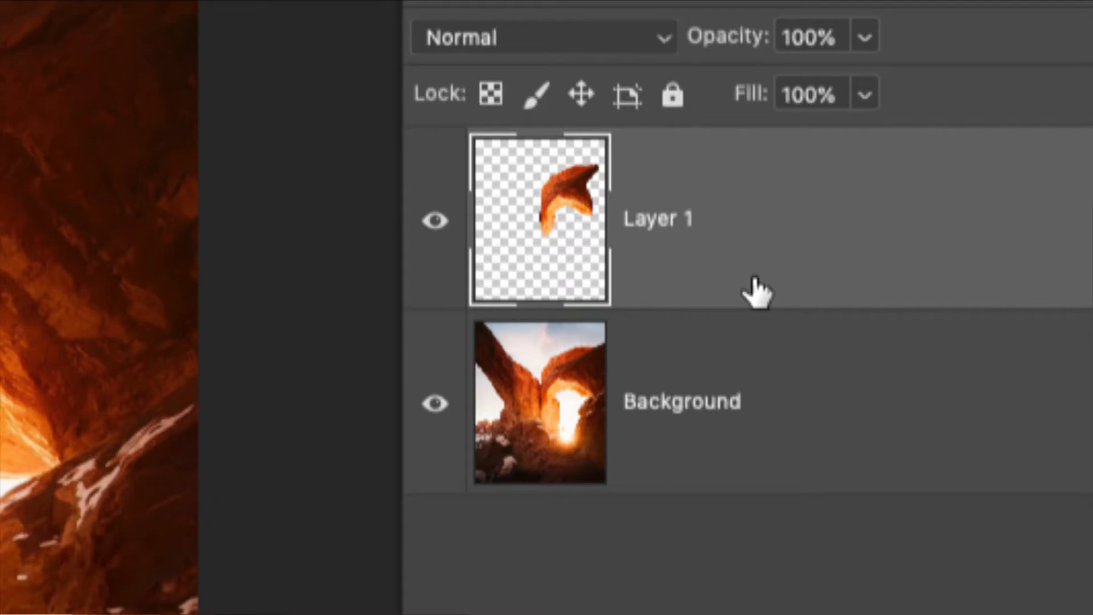
{"action": "key", "text": "alt+bracketleft"}
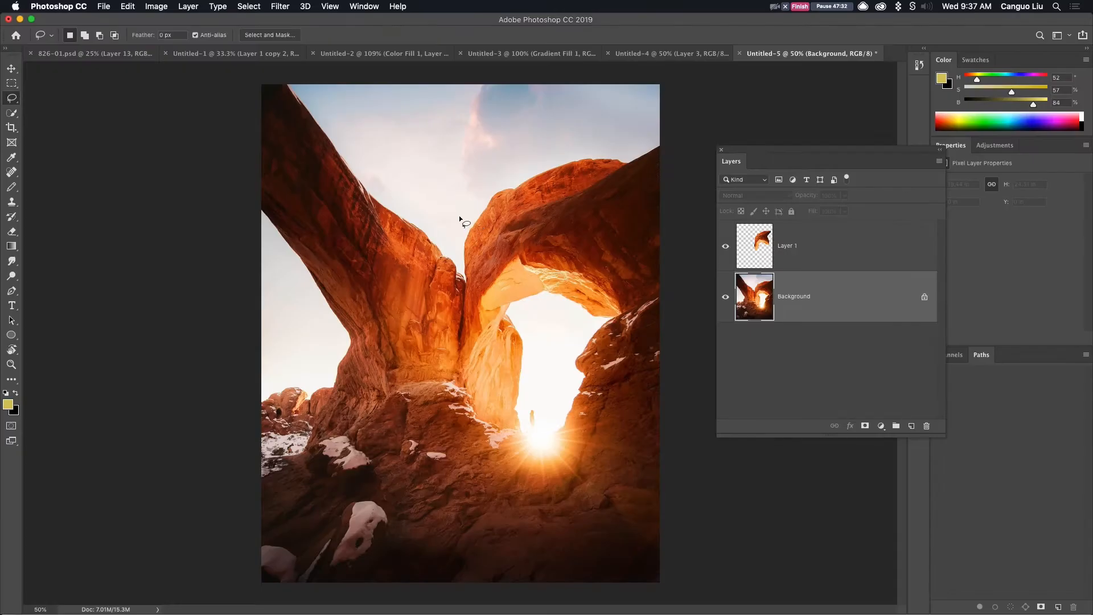
{"action": "mouse_move", "coordinate": [340, 173]}
{"action": "left_mouse_down"}
{"action": "mouse_move", "coordinate": [380, 413]}
{"action": "mouse_move", "coordinate": [447, 342]}
{"action": "mouse_move", "coordinate": [390, 298]}
{"action": "mouse_move", "coordinate": [417, 220]}
{"action": "mouse_move", "coordinate": [386, 150]}
{"action": "mouse_move", "coordinate": [332, 141]}
{"action": "left_mouse_up"}
{"action": "key", "text": "ctrl+j"}
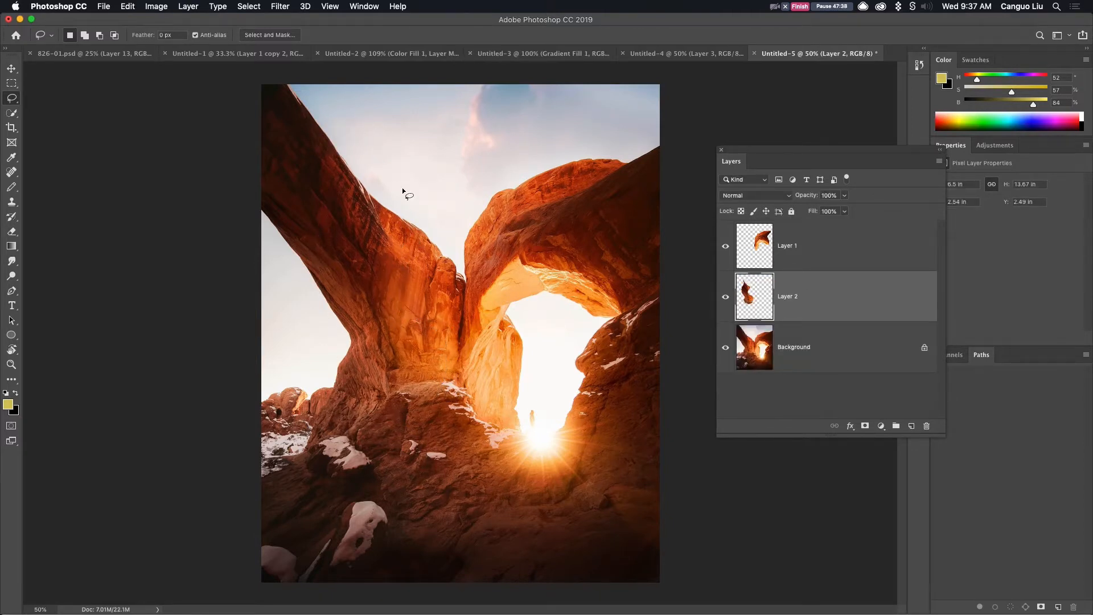
- Copy freehand lasso cutouts of the central rock column and the right side of the sunlit opening from the Background onto separate new layers
{"action": "key", "text": "alt+bracketleft"}
{"action": "mouse_move", "coordinate": [432, 267]}
{"action": "left_mouse_down"}
{"action": "mouse_move", "coordinate": [552, 228]}
{"action": "mouse_move", "coordinate": [487, 439]}
{"action": "mouse_move", "coordinate": [424, 301]}
{"action": "left_mouse_up"}
{"action": "key", "text": "alt"}
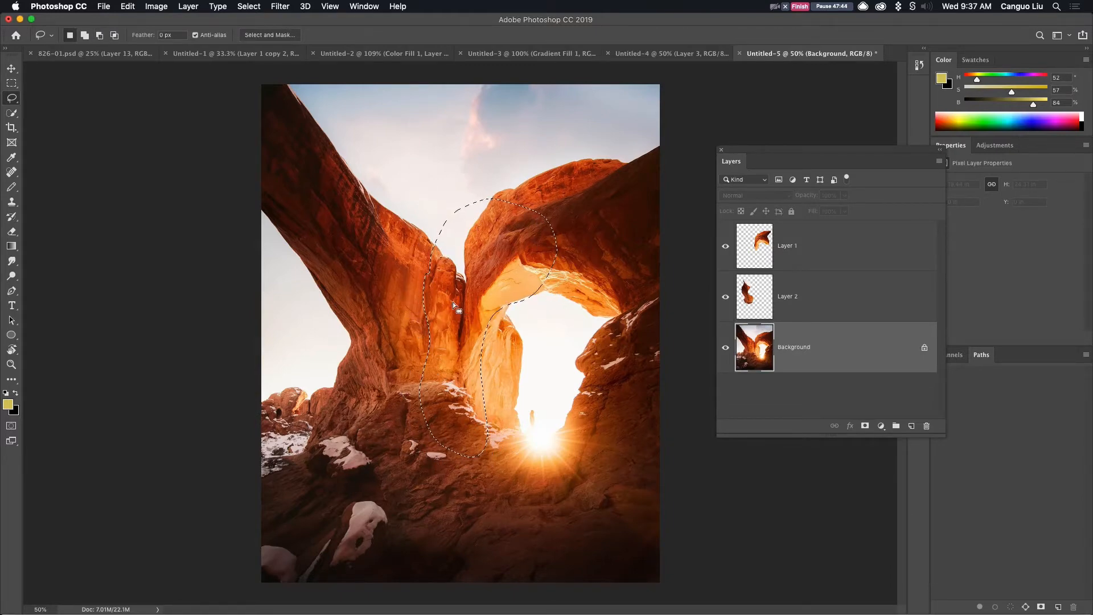
{"action": "key", "text": "ctrl+j"}
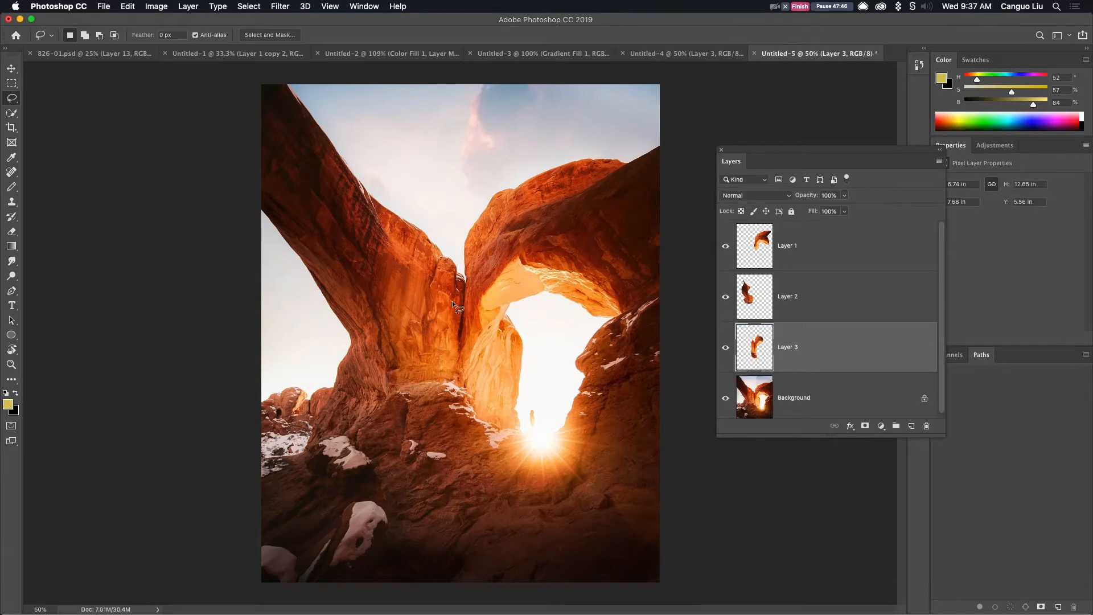
{"action": "key", "text": "alt+bracketleft"}
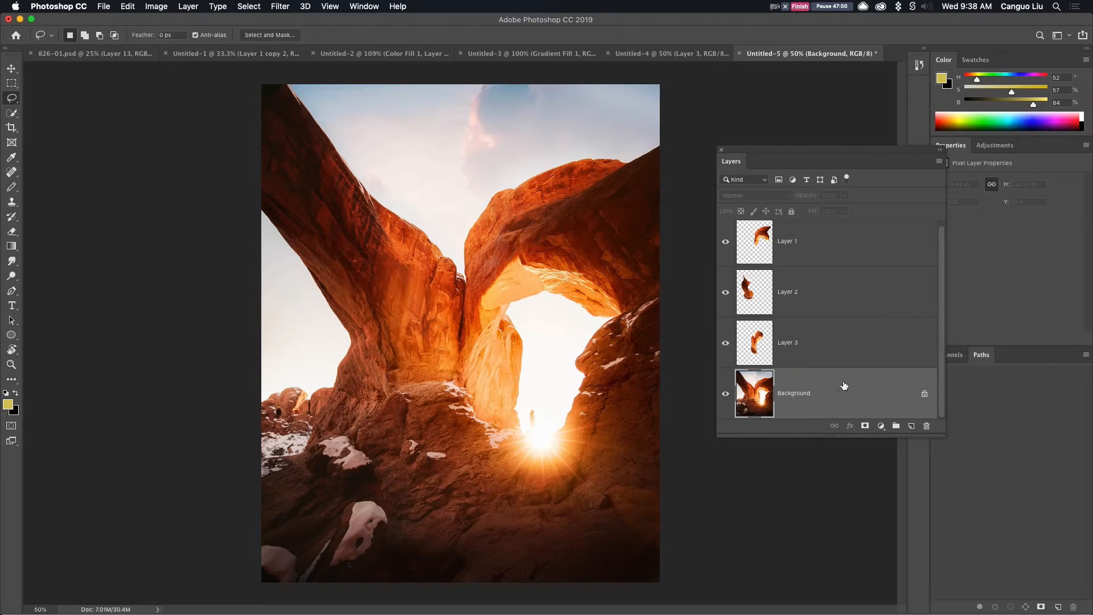
{"action": "mouse_move", "coordinate": [534, 295]}
{"action": "left_mouse_down"}
{"action": "mouse_move", "coordinate": [511, 307]}
{"action": "mouse_move", "coordinate": [516, 505]}
{"action": "mouse_move", "coordinate": [565, 521]}
{"action": "mouse_move", "coordinate": [573, 443]}
{"action": "mouse_move", "coordinate": [626, 328]}
{"action": "mouse_move", "coordinate": [536, 298]}
{"action": "left_mouse_up"}
{"action": "key", "text": "super+j"}
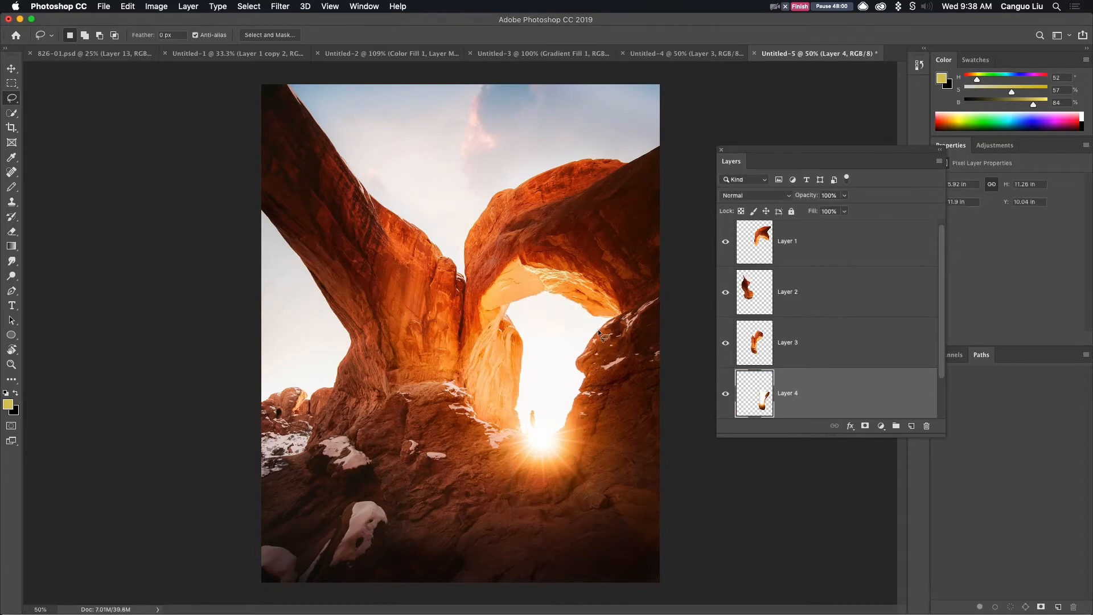
- Select the Background layer, then reposition and enlarge the floating Layers panel so all layers fit
{"action": "key", "text": "alt+bracketleft"}
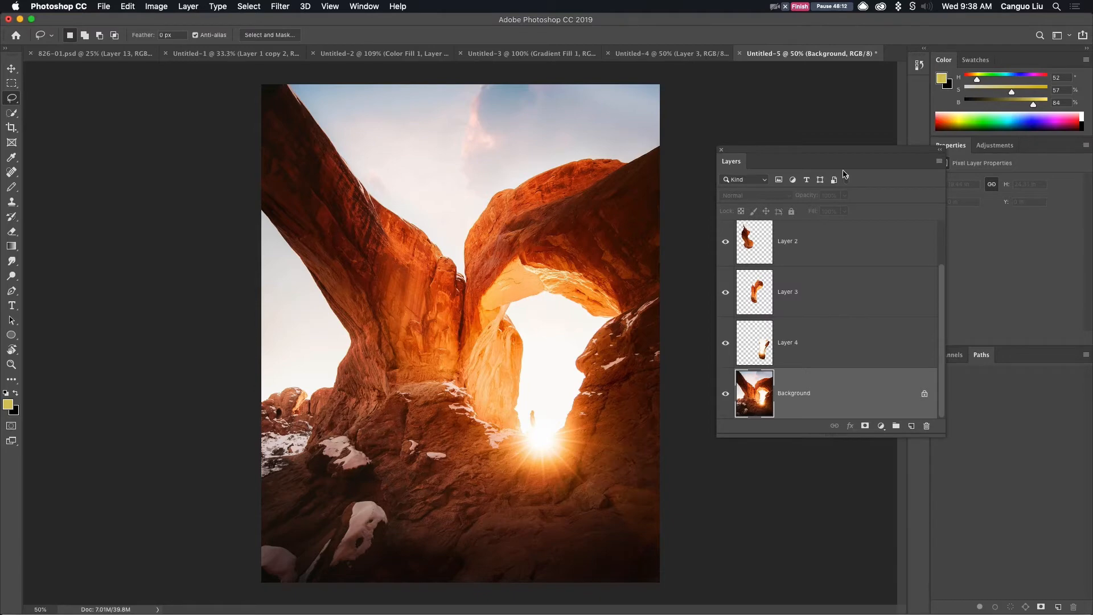
{"action": "left_click_drag", "start_coordinate": [822, 149], "coordinate": [782, 76]}
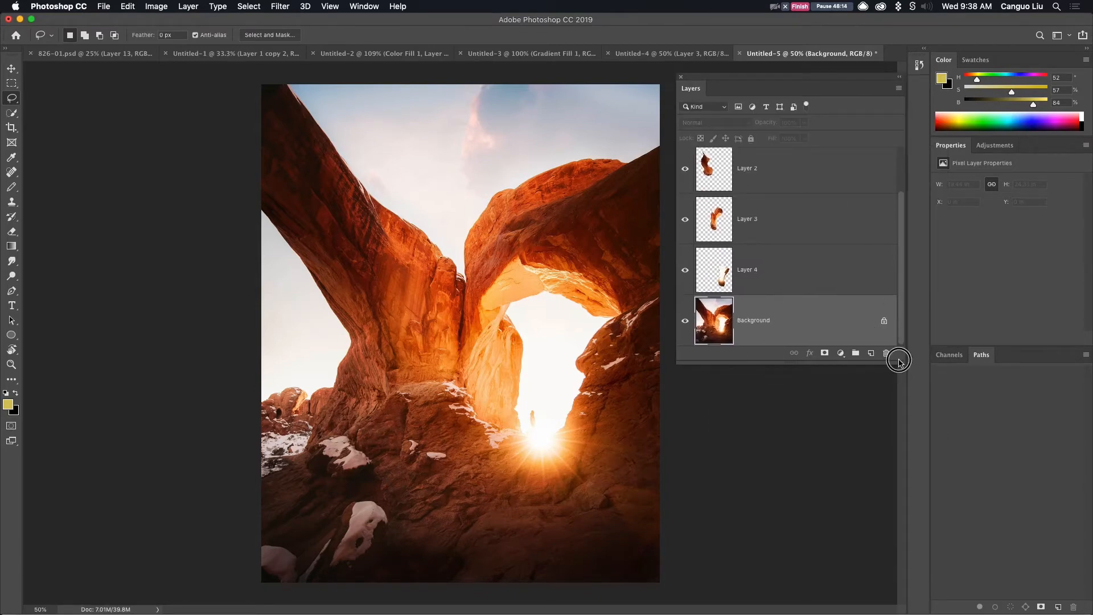
{"action": "left_click_drag", "start_coordinate": [897, 362], "coordinate": [1029, 561]}
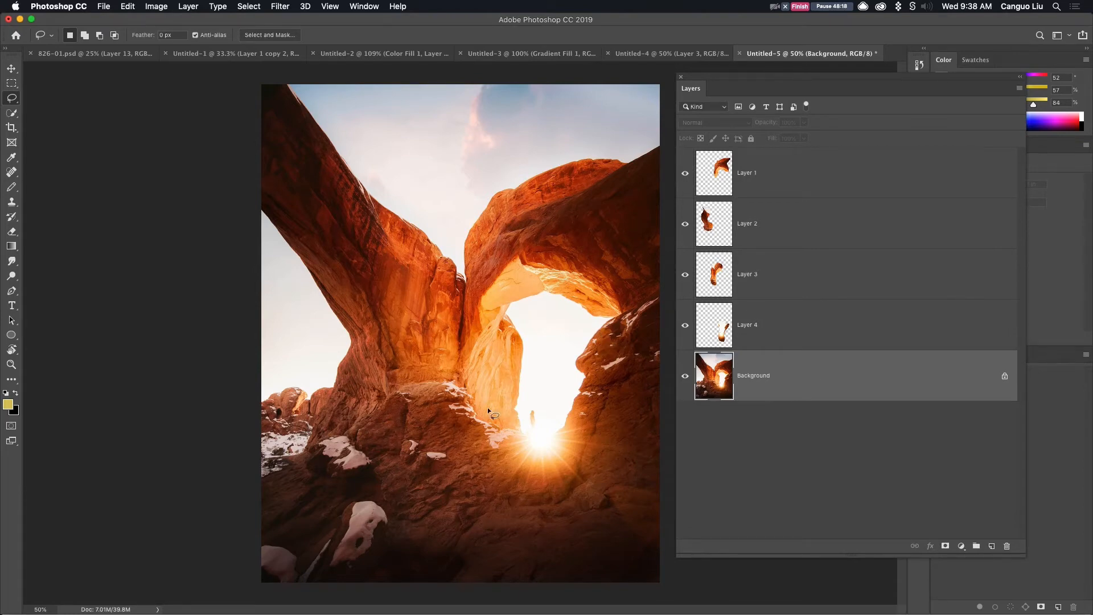
- Copy freehand lasso cutouts of the snowy lower-left rocks and of the left sky with its rock edges from the Background onto separate new layers
{"action": "mouse_move", "coordinate": [380, 345]}
{"action": "left_mouse_down"}
{"action": "mouse_move", "coordinate": [331, 546]}
{"action": "mouse_move", "coordinate": [376, 475]}
{"action": "mouse_move", "coordinate": [381, 343]}
{"action": "left_mouse_up"}
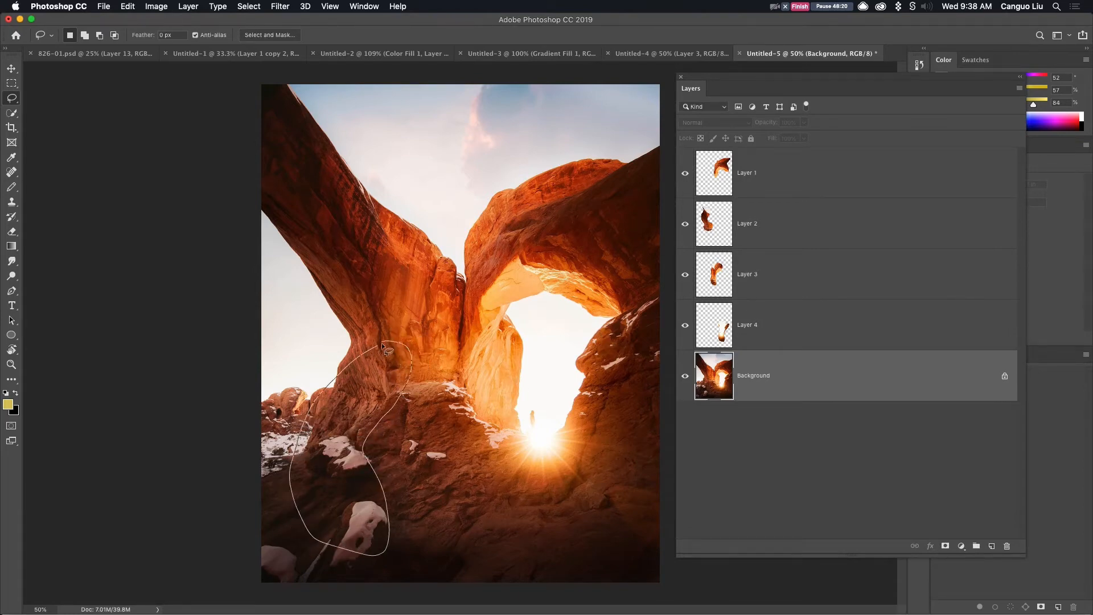
{"action": "key", "text": "super+j"}
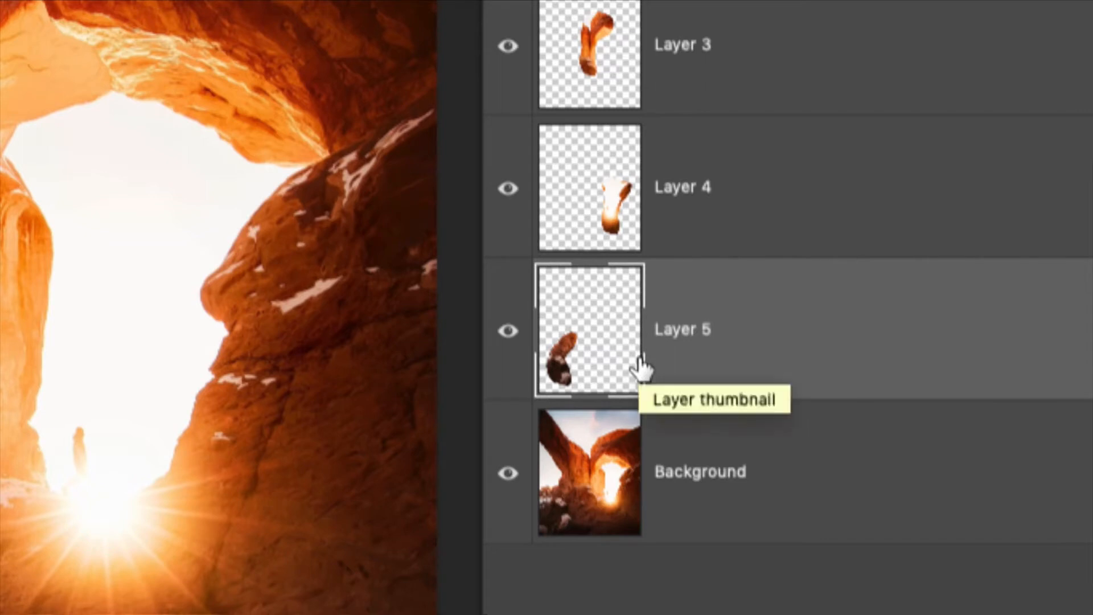
{"action": "key", "text": "alt+bracketleft"}
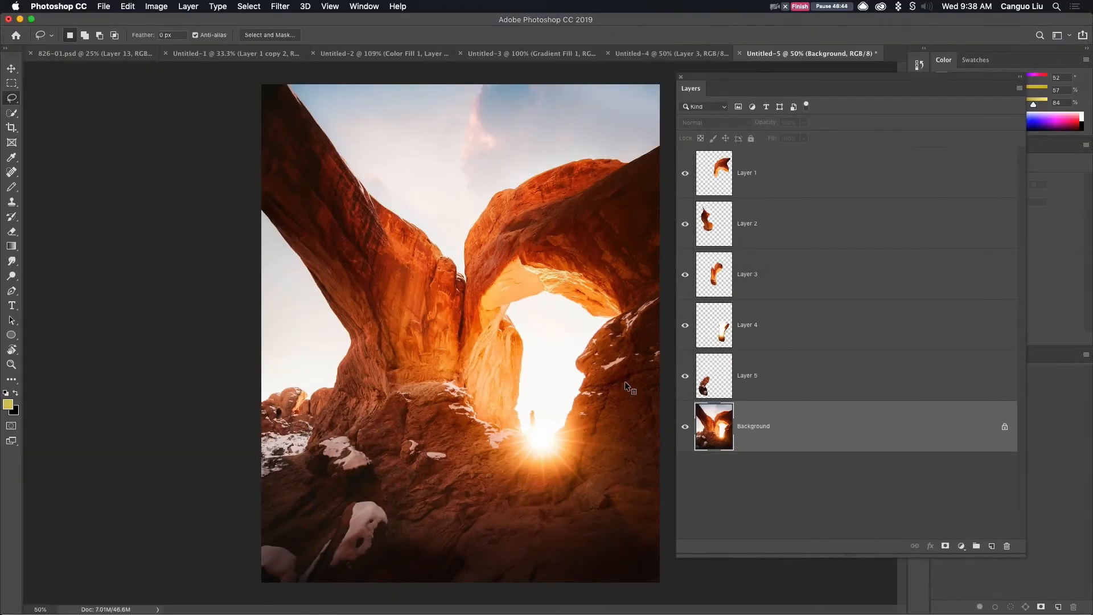
{"action": "mouse_move", "coordinate": [288, 239]}
{"action": "left_mouse_down"}
{"action": "mouse_move", "coordinate": [271, 291]}
{"action": "mouse_move", "coordinate": [298, 307]}
{"action": "mouse_move", "coordinate": [295, 231]}
{"action": "left_mouse_up"}
{"action": "key", "text": "super+j"}
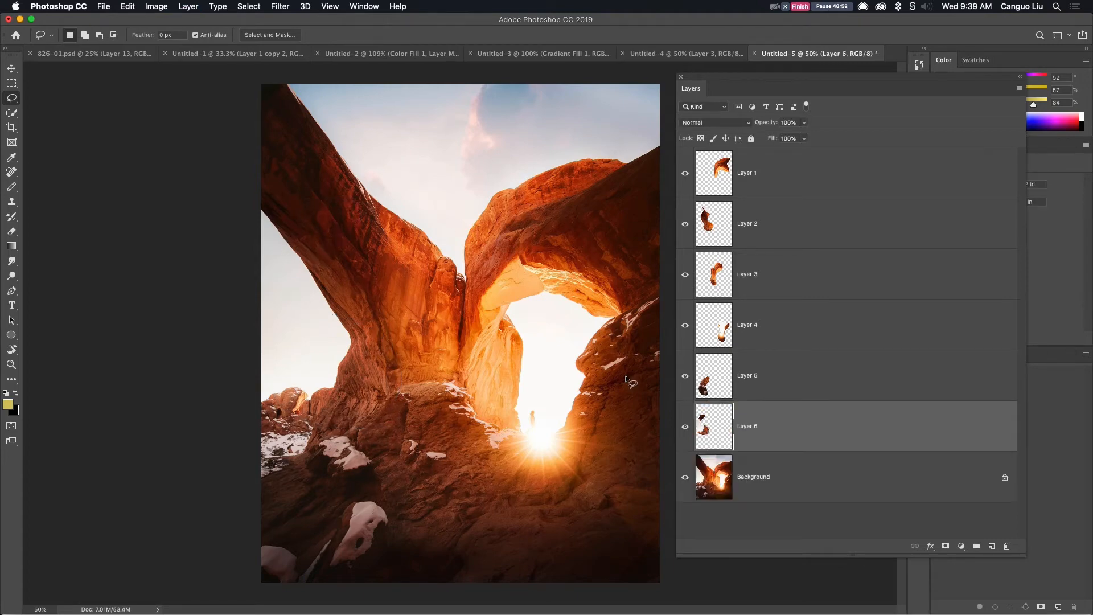
- Lasso the dark rocks below the sun, copy them from the Background onto a new layer, and hide the Background
{"action": "mouse_move", "coordinate": [530, 497]}
{"action": "left_mouse_down"}
{"action": "mouse_move", "coordinate": [632, 510]}
{"action": "mouse_move", "coordinate": [459, 575]}
{"action": "mouse_move", "coordinate": [532, 484]}
{"action": "left_mouse_up"}
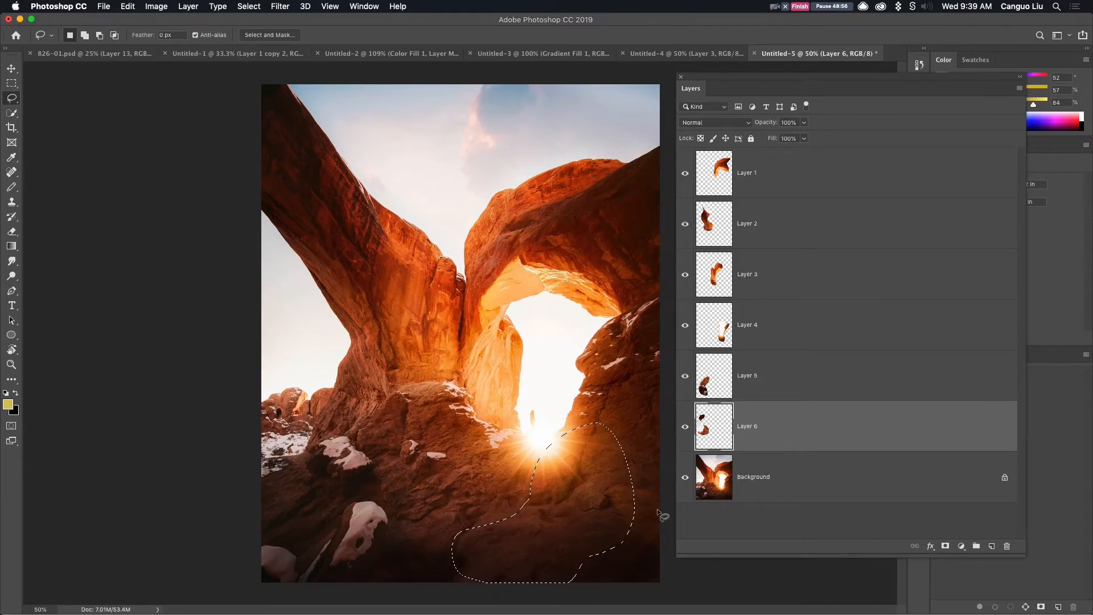
{"action": "left_click", "coordinate": [761, 480]}
{"action": "key", "text": "super+j"}
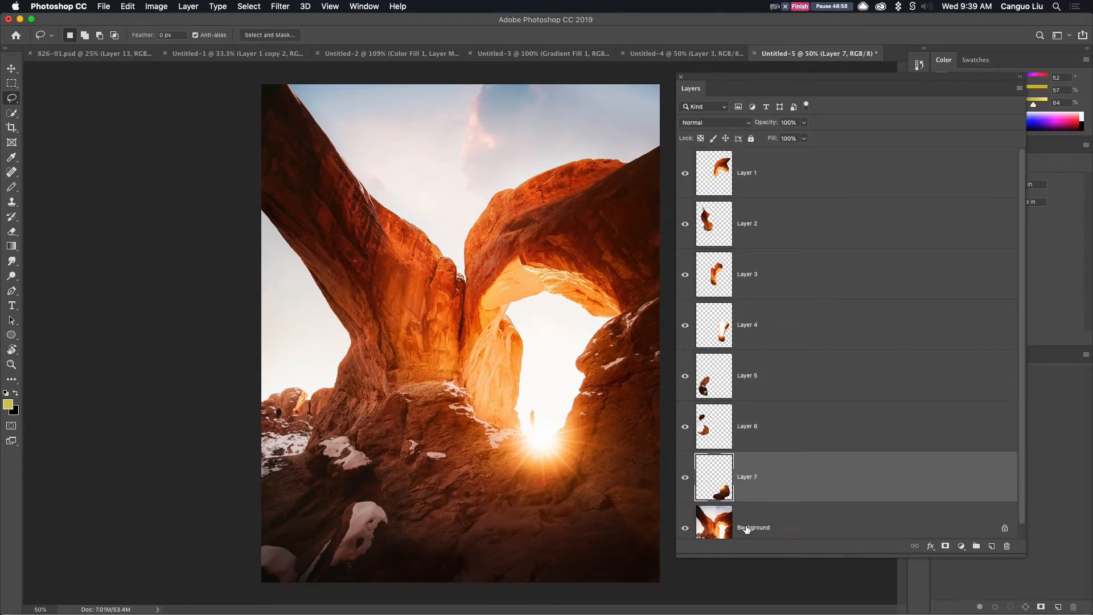
{"action": "scroll", "coordinate": [718, 504], "scroll_direction": "down", "scroll_amount": 1}
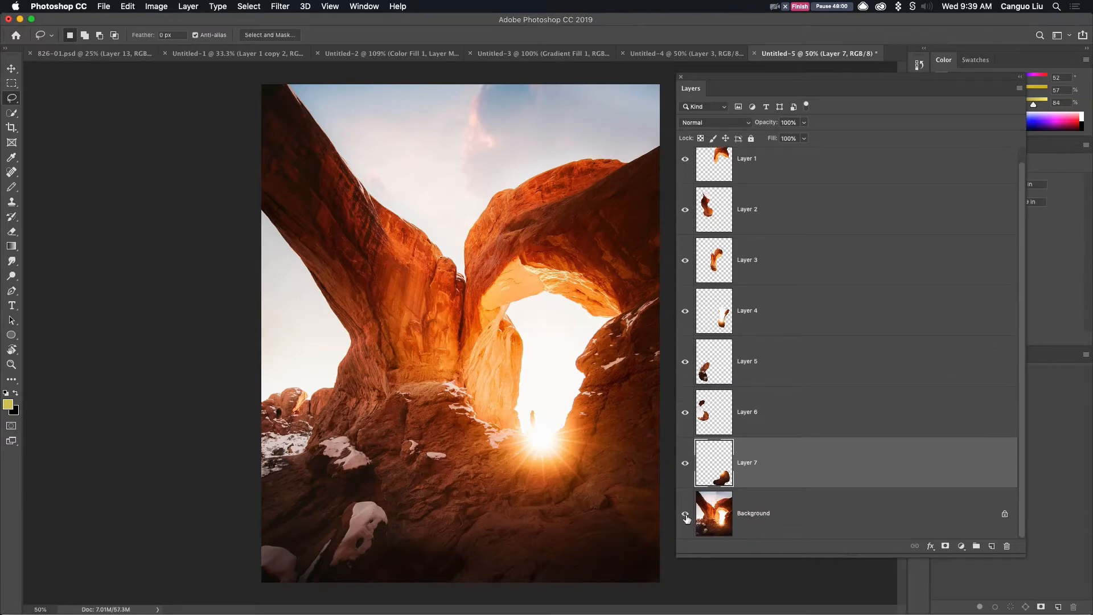
{"action": "left_click", "coordinate": [685, 513]}
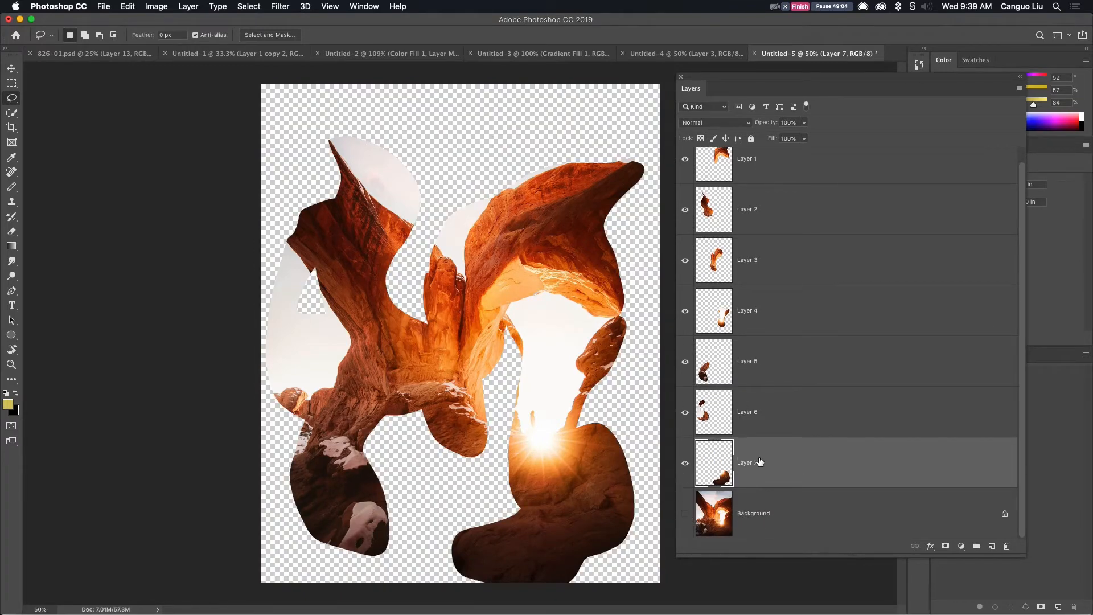
- Select all the cutout layers from Layer 1 to Layer 7 and shift the floating Layers panel slightly
{"action": "scroll", "coordinate": [802, 329], "scroll_direction": "up", "scroll_amount": 1}
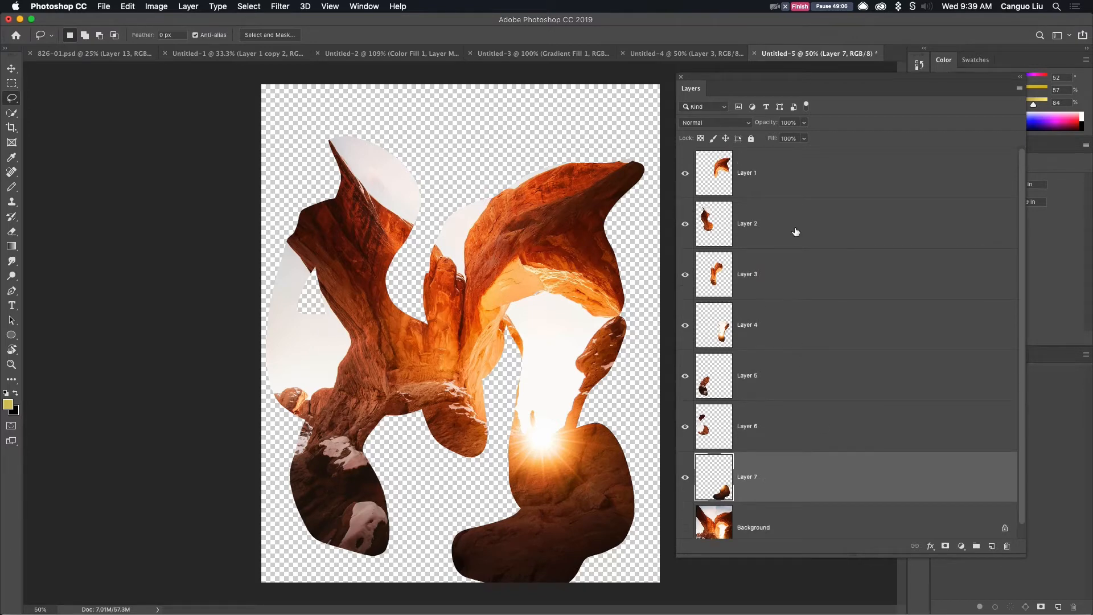
{"action": "left_click", "coordinate": [807, 184], "text": "shift"}
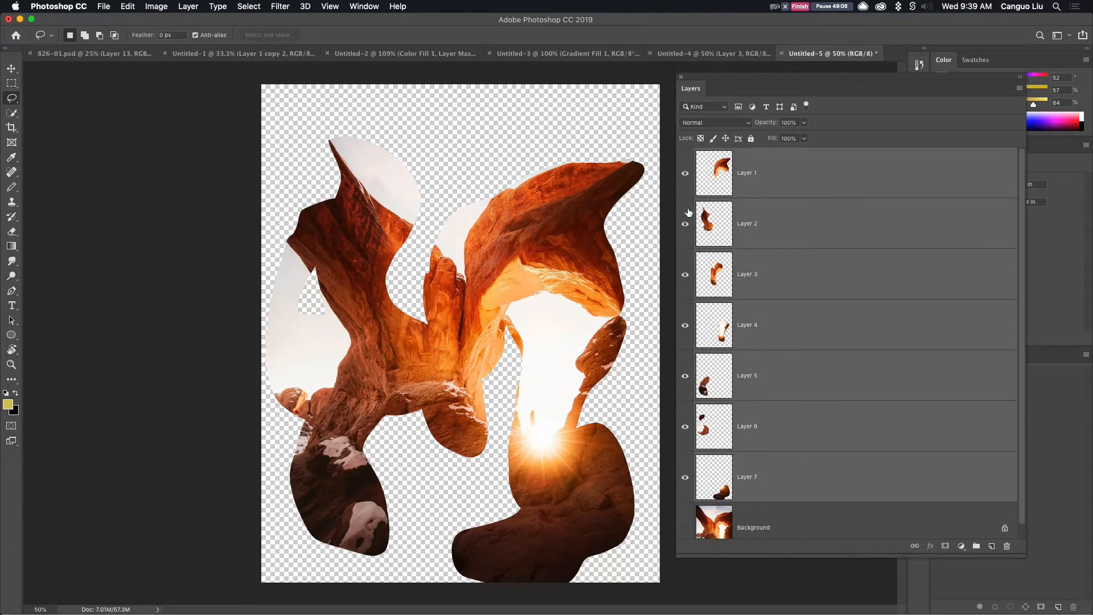
{"action": "left_click_drag", "start_coordinate": [908, 81], "coordinate": [851, 81]}
{"action": "left_click_drag", "start_coordinate": [699, 79], "coordinate": [761, 74]}
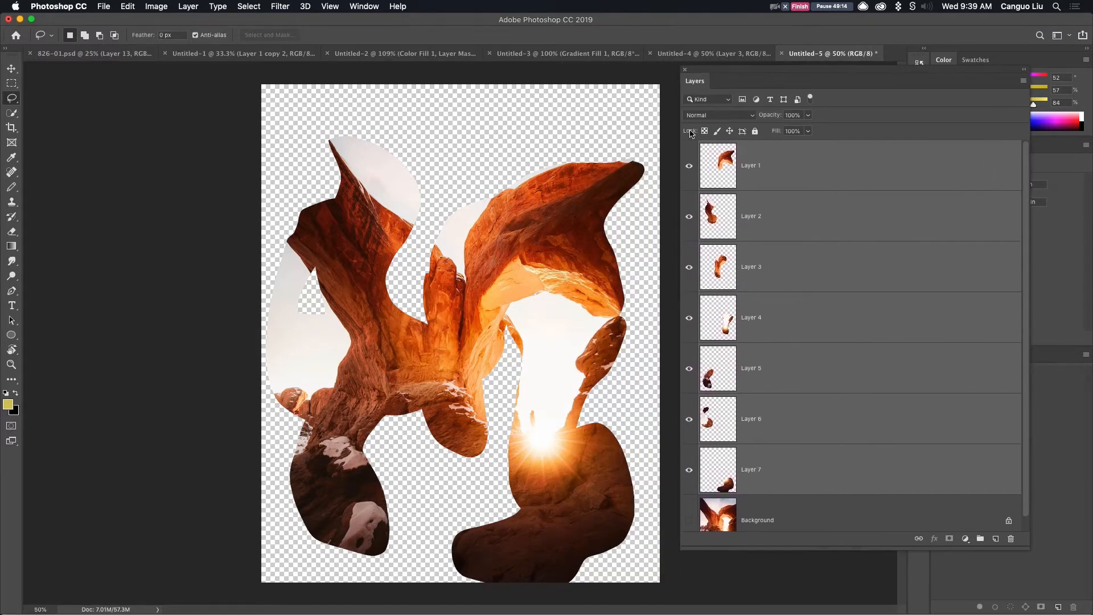
- Spread the cutouts apart: central column and left wall upward, right arch toward the right edge, snowy rocks into the lower-left corner
{"action": "key", "text": "v"}
{"action": "left_click", "coordinate": [730, 281]}
{"action": "left_click_drag", "start_coordinate": [552, 237], "coordinate": [521, 145]}
{"action": "left_click_drag", "start_coordinate": [582, 226], "coordinate": [365, 261]}
{"action": "left_click_drag", "start_coordinate": [307, 302], "coordinate": [348, 165]}
{"action": "left_click_drag", "start_coordinate": [360, 404], "coordinate": [332, 484]}
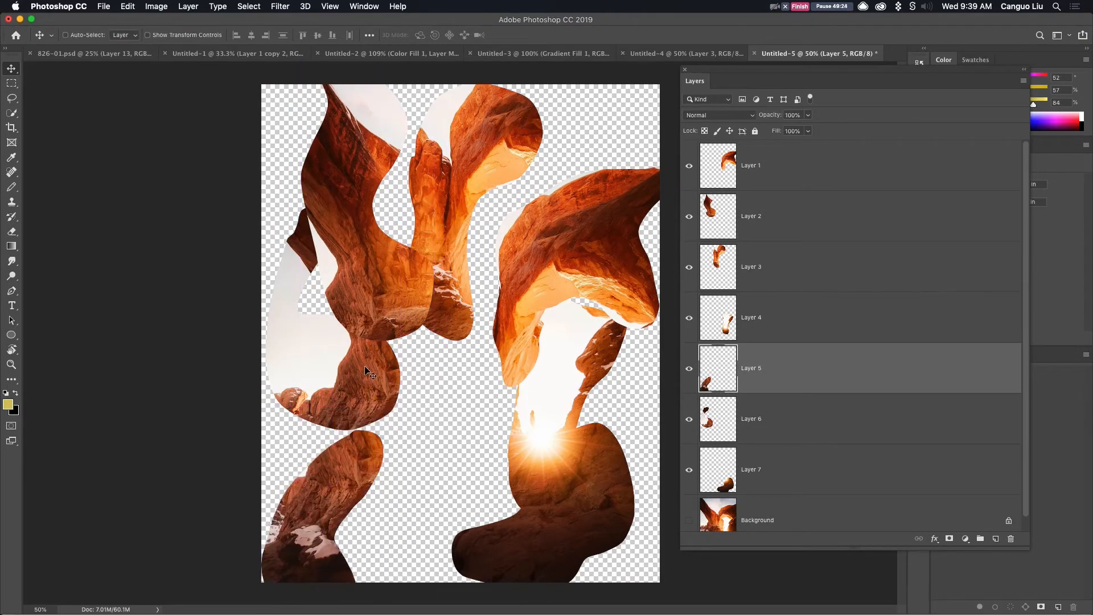
- Rotate the Layer 6 sky-and-rock cutout nearly upside down and place it at the canvas's left edge above the snowy rocks
{"action": "left_click_drag", "start_coordinate": [339, 374], "coordinate": [398, 402]}
{"action": "key", "text": "super+t"}
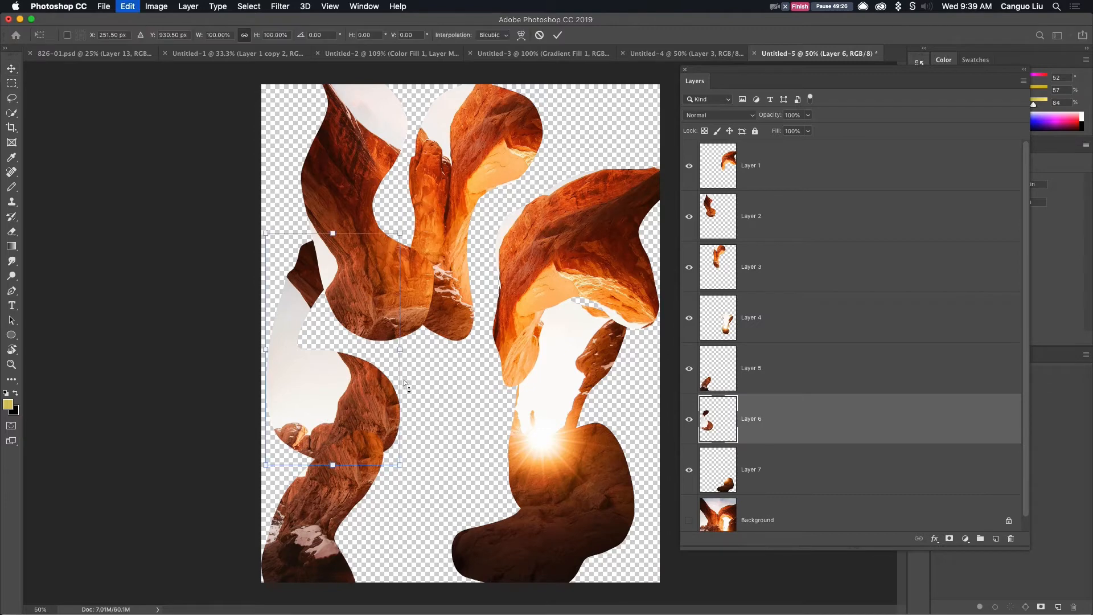
{"action": "left_click_drag", "start_coordinate": [417, 233], "coordinate": [340, 488]}
{"action": "left_click_drag", "start_coordinate": [292, 330], "coordinate": [223, 374]}
{"action": "key", "text": "Return"}
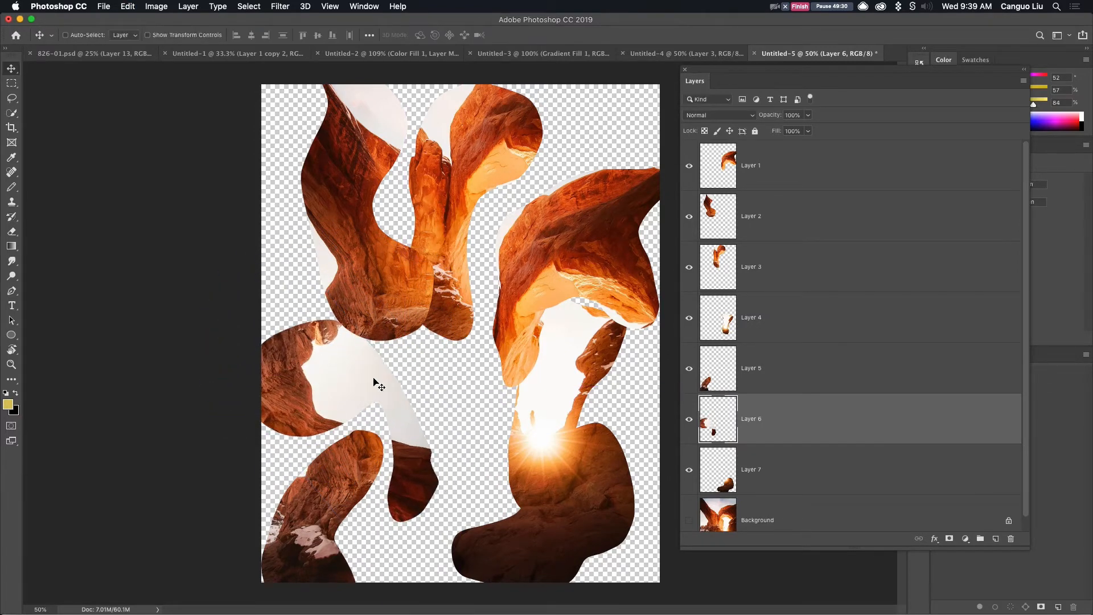
- Rotate the dark Layer 7 rock cutout and place it at the canvas's lower right, then nudge the Layer 1 arch up and left
{"action": "left_click", "coordinate": [590, 533]}
{"action": "left_click_drag", "start_coordinate": [590, 533], "coordinate": [485, 453]}
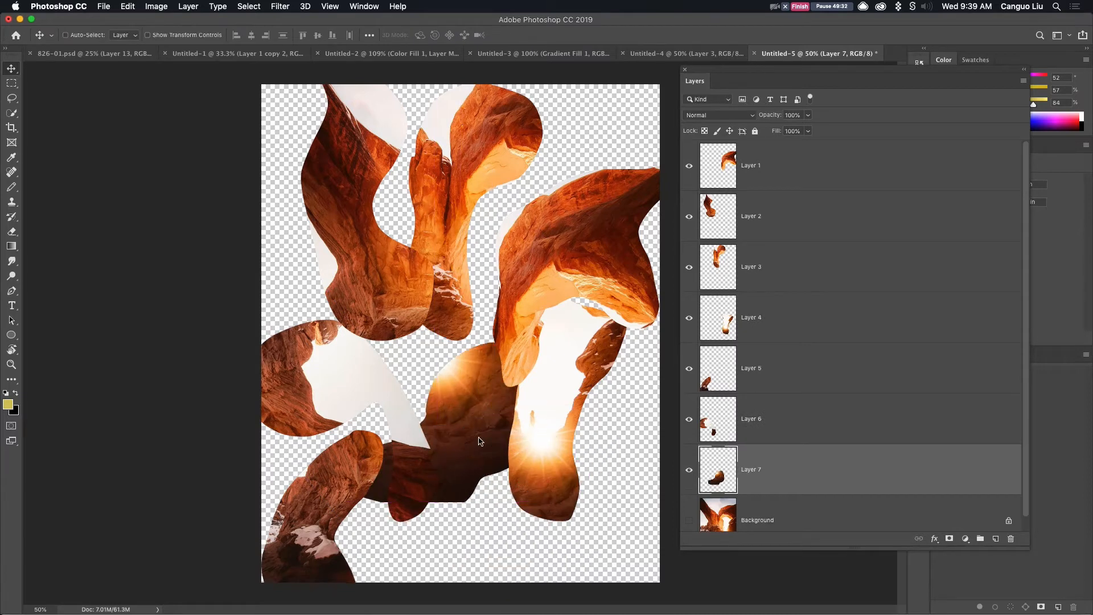
{"action": "key", "text": "super+t"}
{"action": "left_click_drag", "start_coordinate": [525, 344], "coordinate": [561, 450]}
{"action": "left_click_drag", "start_coordinate": [438, 458], "coordinate": [524, 520]}
{"action": "key", "text": "Return"}
{"action": "mouse_move", "coordinate": [570, 261]}
{"action": "left_mouse_down"}
{"action": "mouse_move", "coordinate": [564, 250]}
{"action": "mouse_move", "coordinate": [568, 274]}
{"action": "mouse_move", "coordinate": [599, 207]}
{"action": "mouse_move", "coordinate": [558, 260]}
{"action": "mouse_move", "coordinate": [568, 244]}
{"action": "mouse_move", "coordinate": [581, 259]}
{"action": "left_mouse_up"}
{"action": "left_click", "coordinate": [586, 272], "text": "super"}
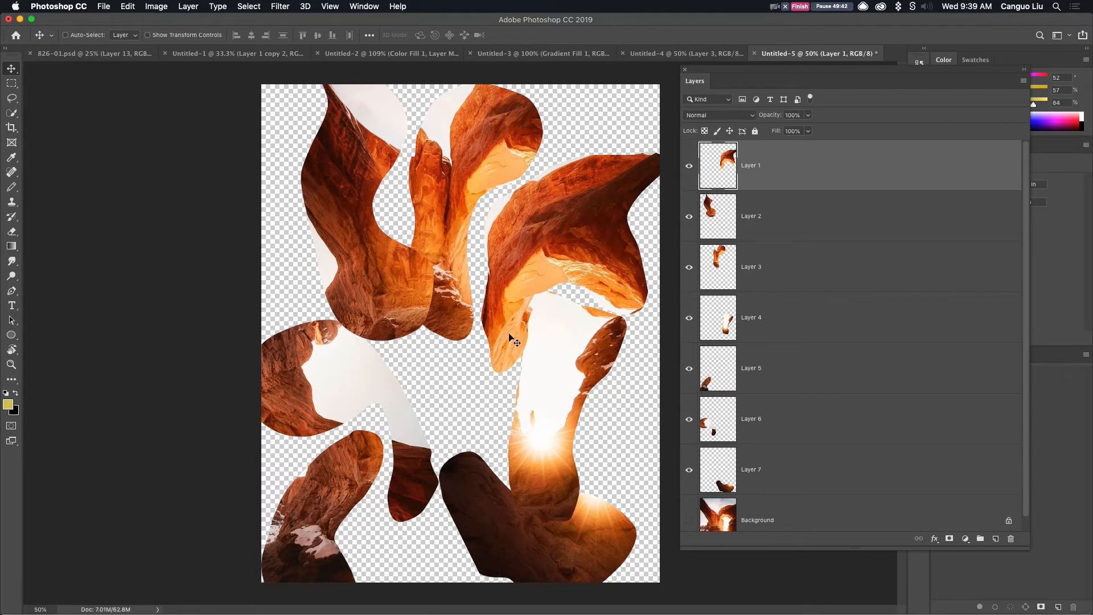
- Make the Background layer visible again and select it
{"action": "scroll", "coordinate": [834, 459], "scroll_direction": "down", "scroll_amount": 1}
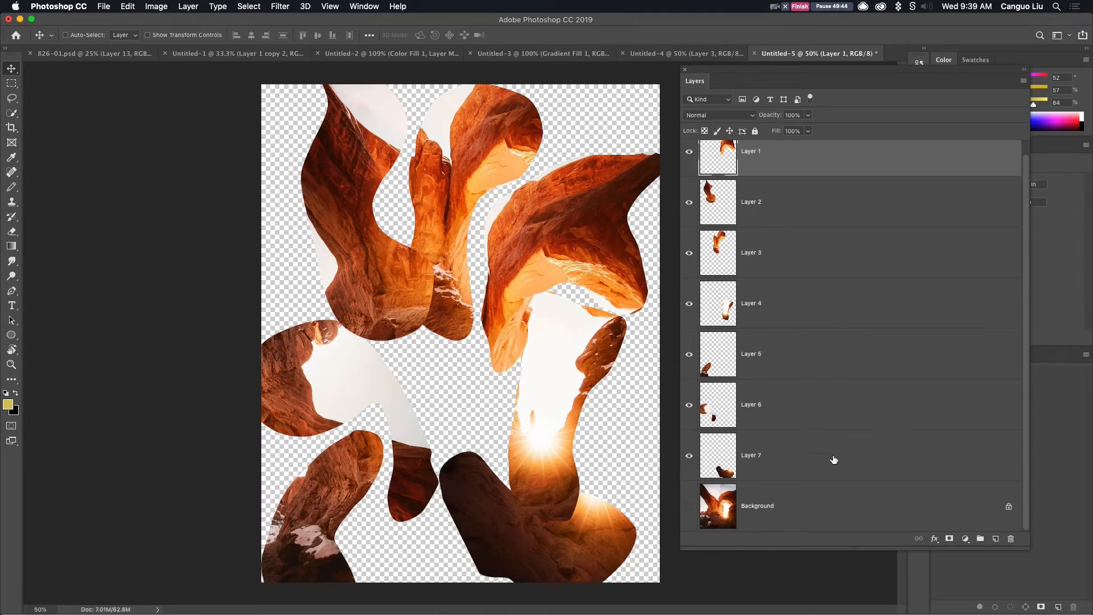
{"action": "left_click", "coordinate": [690, 507]}
{"action": "left_click", "coordinate": [764, 513]}
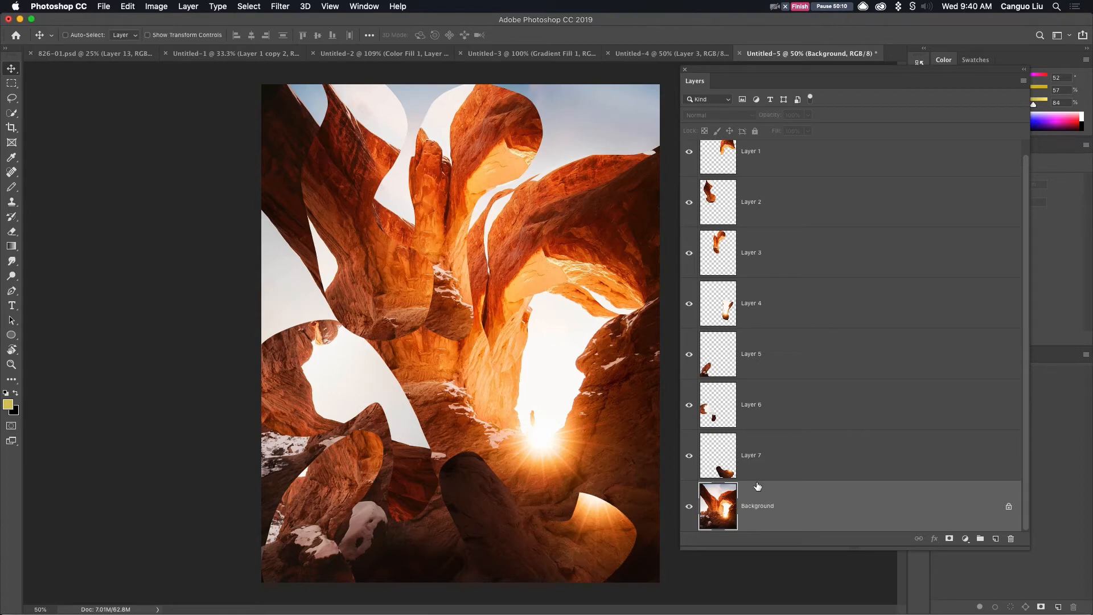
- Switch to Chrome, copy the red lighthouse collage image (12 of 15) from the Dropbox Paper document, and return to Photoshop
{"action": "left_click", "coordinate": [779, 417]}
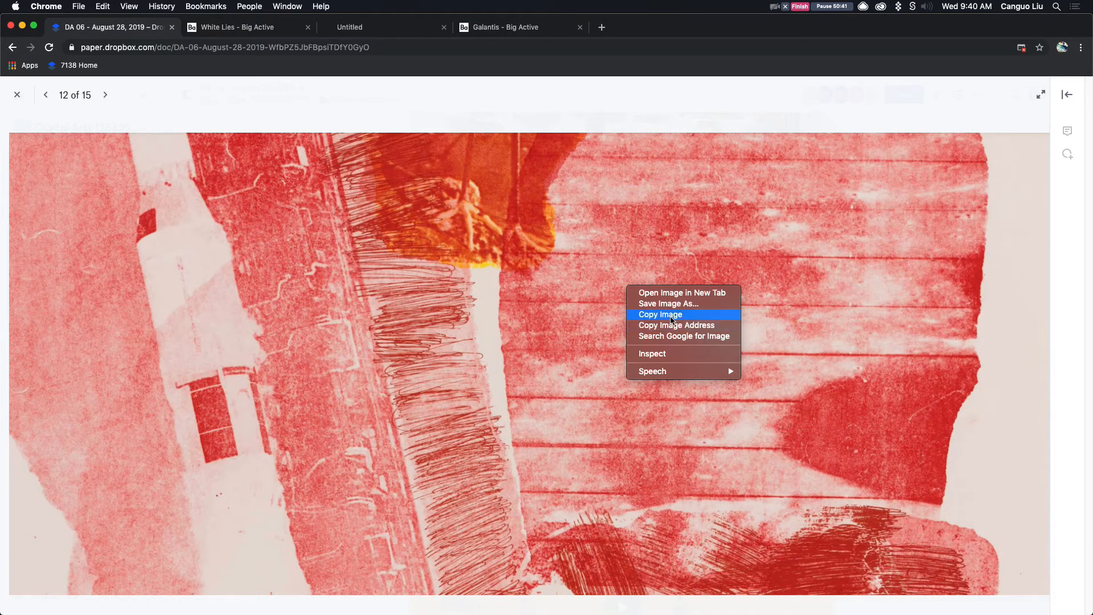
{"action": "left_click", "coordinate": [670, 317]}
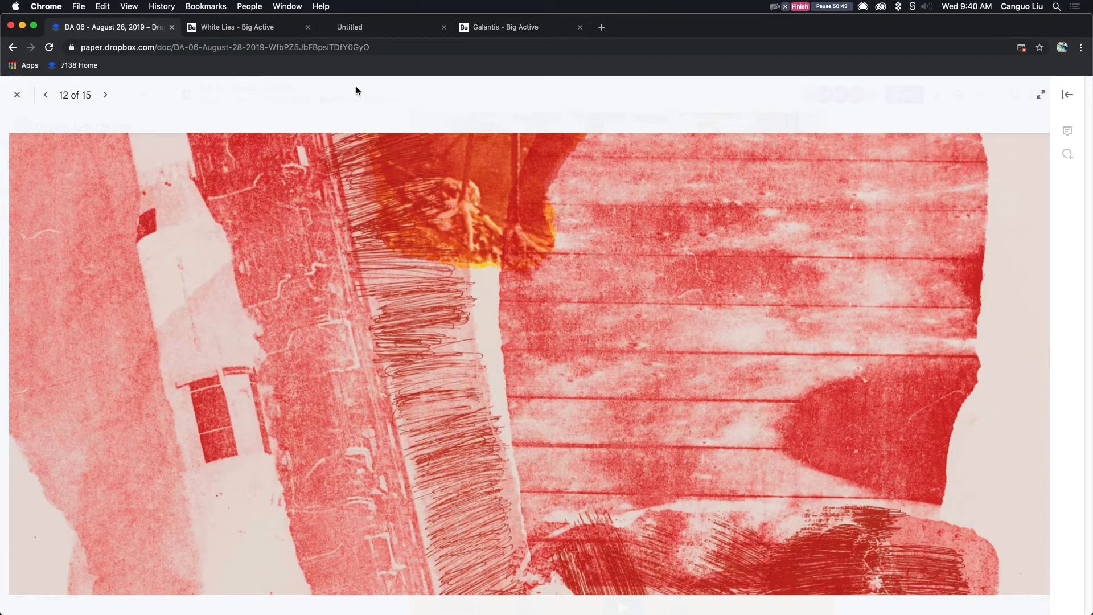
{"action": "key", "text": "super+Tab"}
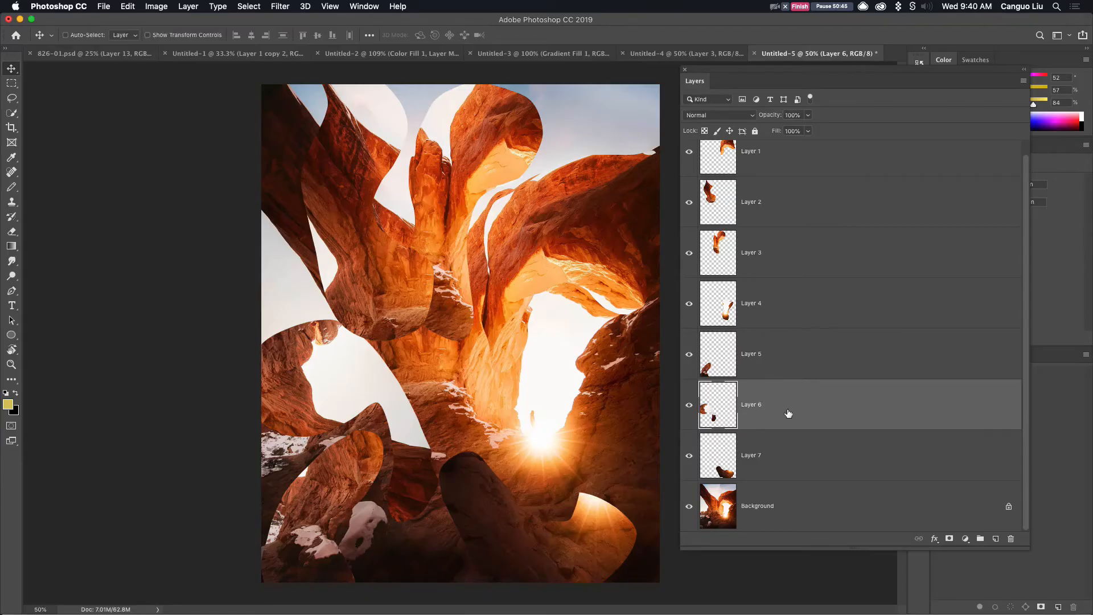
- Paste the copied red collage image directly above the Background layer and move it to fill the canvas behind the cutouts
{"action": "left_click", "coordinate": [796, 504]}
{"action": "key", "text": "super"}
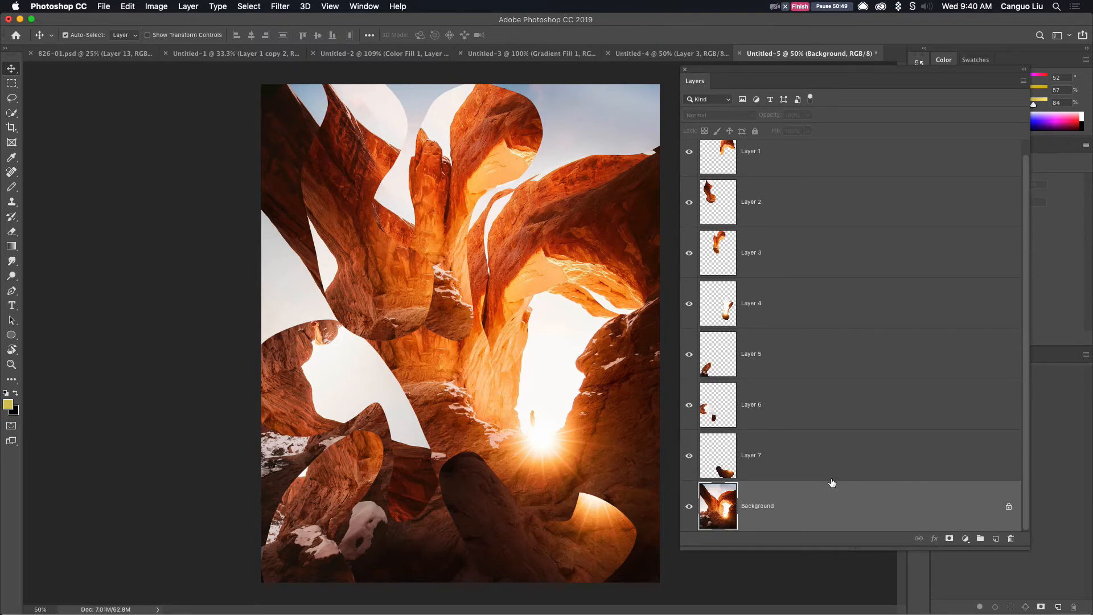
{"action": "key", "text": "super+v"}
{"action": "left_click_drag", "start_coordinate": [569, 371], "coordinate": [362, 374]}
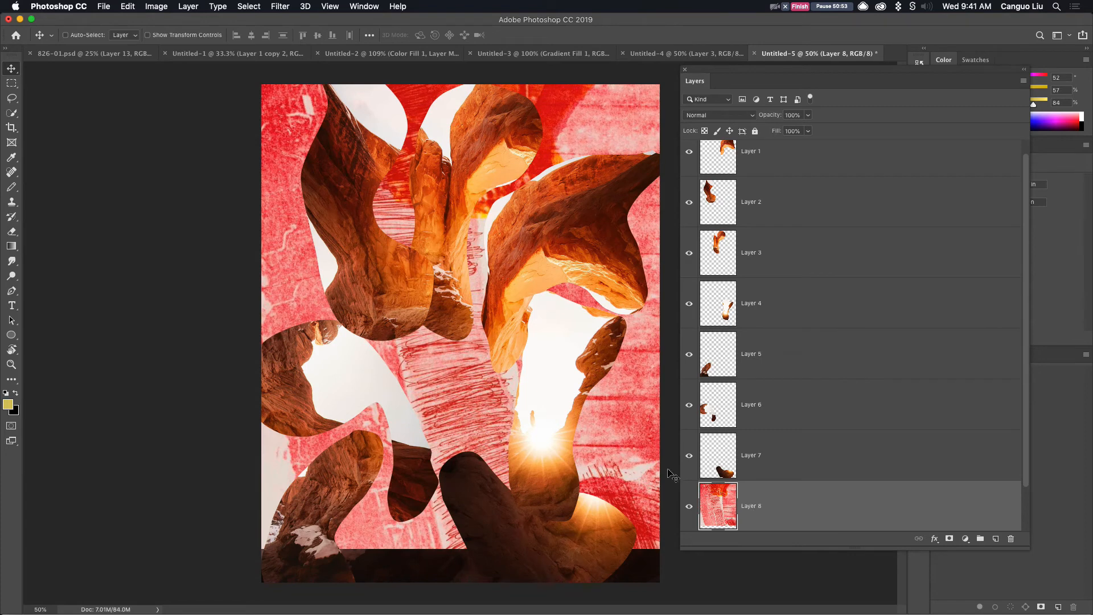
- Lasso two freehand shapes from the red Layer 8 image, around the canvas centre and upper middle, copying each to its own layer
{"action": "key", "text": "l"}
{"action": "mouse_move", "coordinate": [539, 220]}
{"action": "left_mouse_down"}
{"action": "mouse_move", "coordinate": [360, 350]}
{"action": "mouse_move", "coordinate": [462, 455]}
{"action": "mouse_move", "coordinate": [471, 287]}
{"action": "mouse_move", "coordinate": [544, 263]}
{"action": "left_mouse_up"}
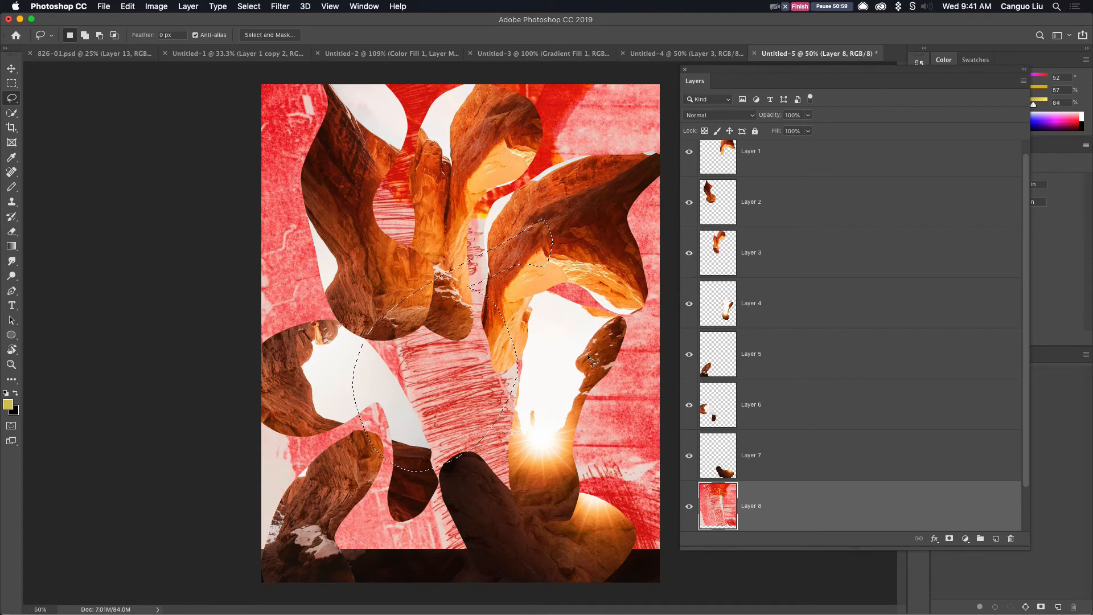
{"action": "key", "text": "super+j"}
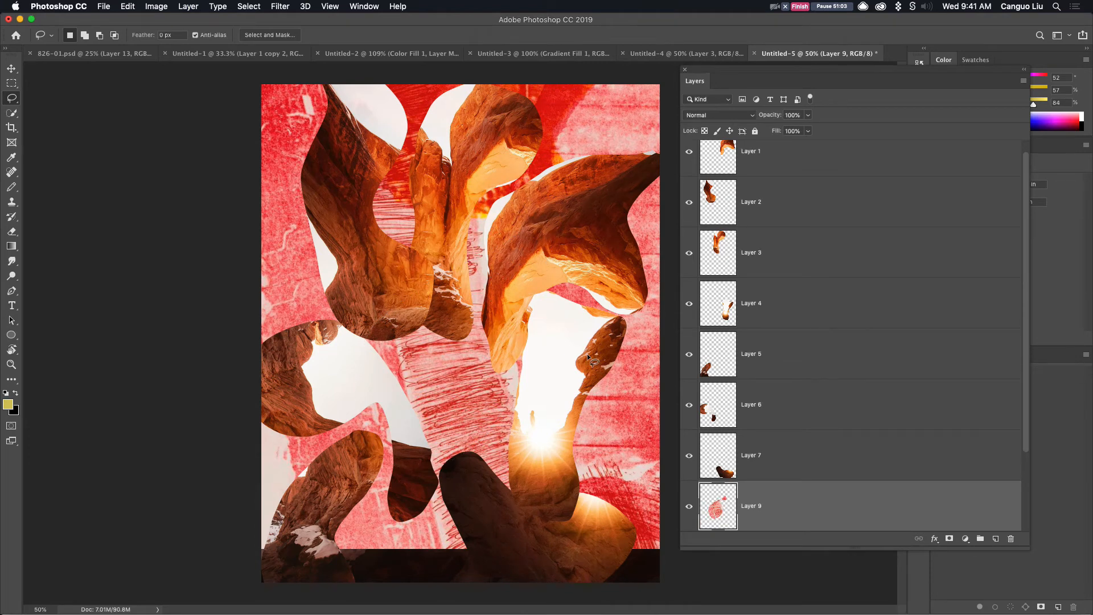
{"action": "key", "text": "alt+bracketleft"}
{"action": "mouse_move", "coordinate": [367, 171]}
{"action": "left_mouse_down"}
{"action": "mouse_move", "coordinate": [352, 340]}
{"action": "mouse_move", "coordinate": [435, 210]}
{"action": "mouse_move", "coordinate": [369, 168]}
{"action": "left_mouse_up"}
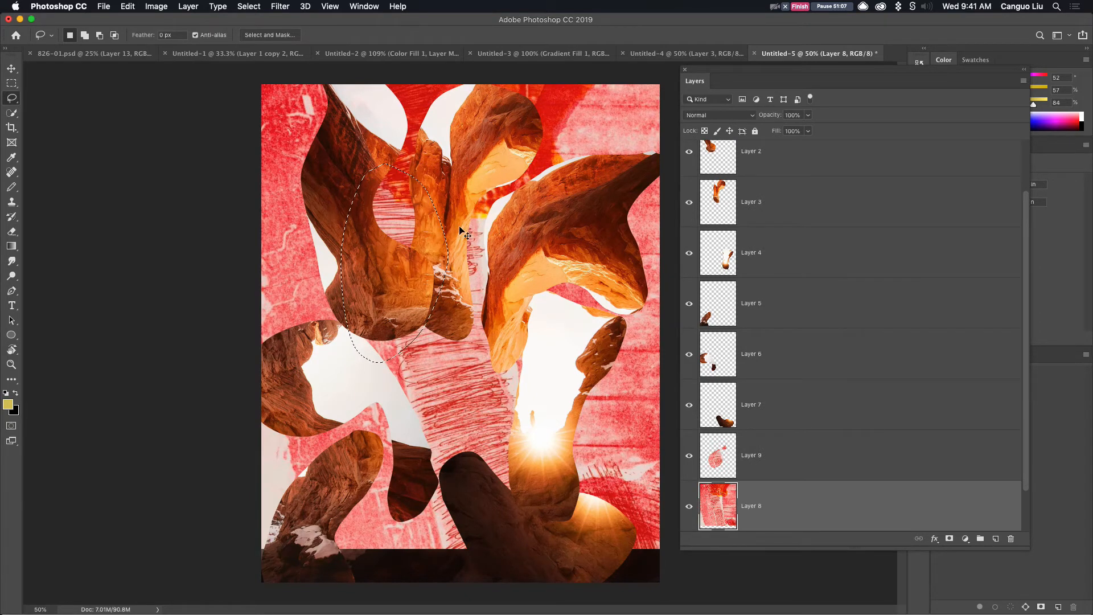
{"action": "key", "text": "super+j"}
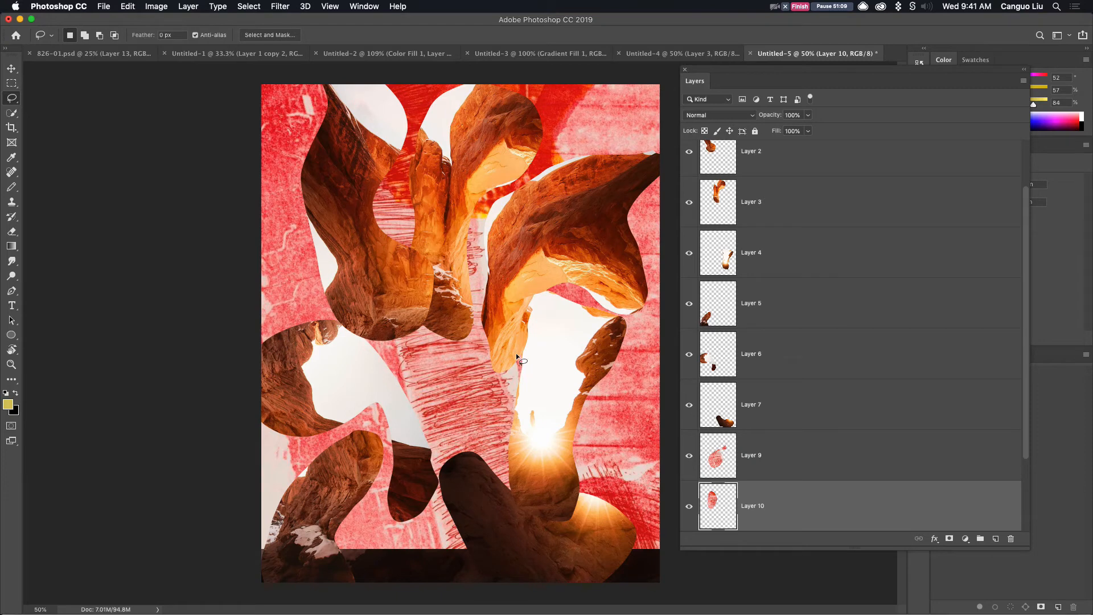
- Cut two more freehand shapes from Layer 8, one at the canvas's lower right and one at the upper left, each copied to a new layer
{"action": "key", "text": "alt+bracketleft"}
{"action": "mouse_move", "coordinate": [575, 402]}
{"action": "left_mouse_down"}
{"action": "mouse_move", "coordinate": [557, 410]}
{"action": "mouse_move", "coordinate": [649, 364]}
{"action": "mouse_move", "coordinate": [579, 370]}
{"action": "left_mouse_up"}
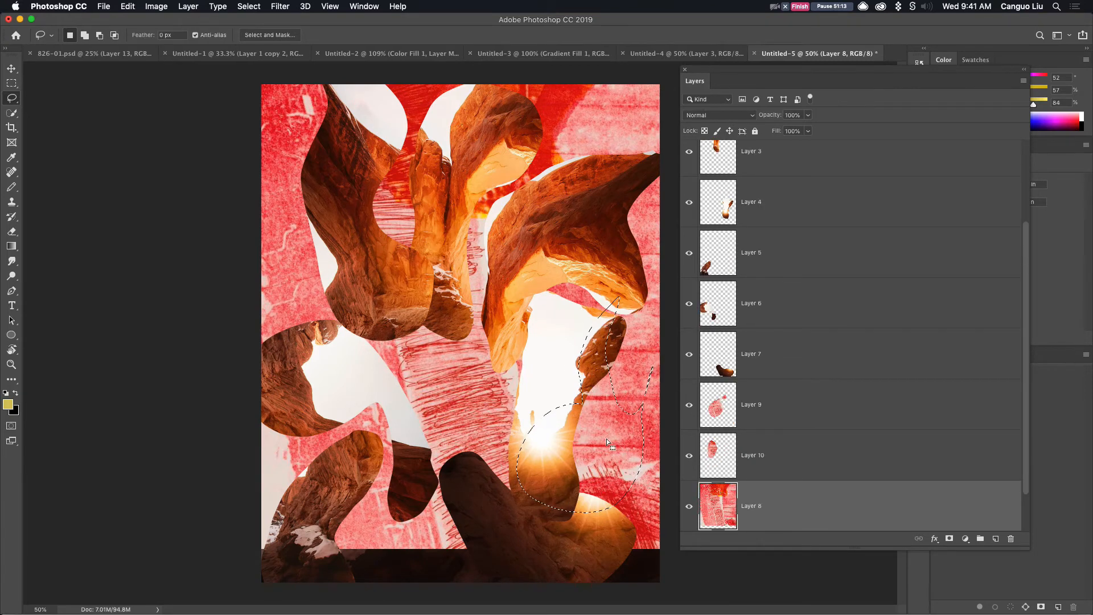
{"action": "key", "text": "super+j"}
{"action": "key", "text": "alt+bracketleft"}
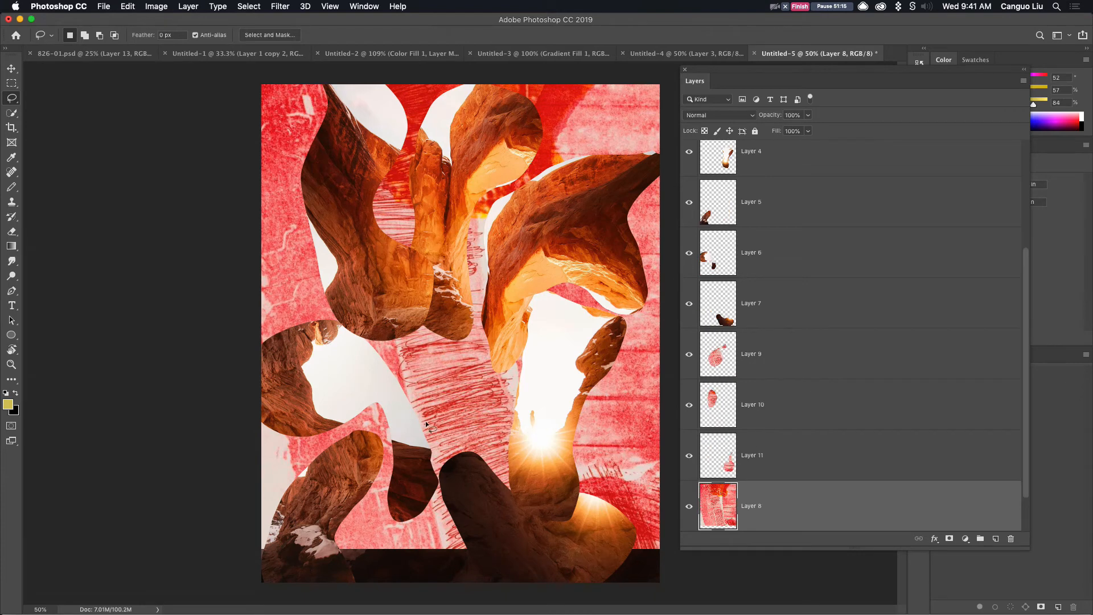
{"action": "mouse_move", "coordinate": [385, 193]}
{"action": "left_mouse_down"}
{"action": "mouse_move", "coordinate": [281, 258]}
{"action": "mouse_move", "coordinate": [399, 270]}
{"action": "mouse_move", "coordinate": [376, 200]}
{"action": "left_mouse_up"}
{"action": "key", "text": "super+j"}
{"action": "key", "text": "alt+bracketleft"}
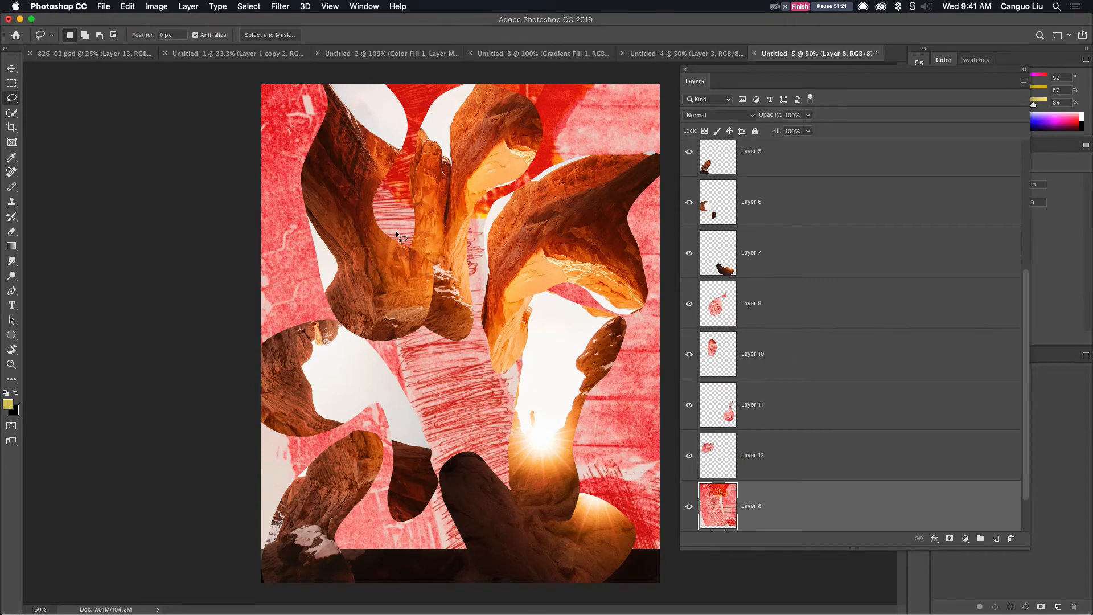
- Hide Layer 8, bring the Layer 12 red cutout to the front, and place it over the rocks in the canvas's upper left
{"action": "left_click", "coordinate": [688, 507]}
{"action": "left_click", "coordinate": [758, 454]}
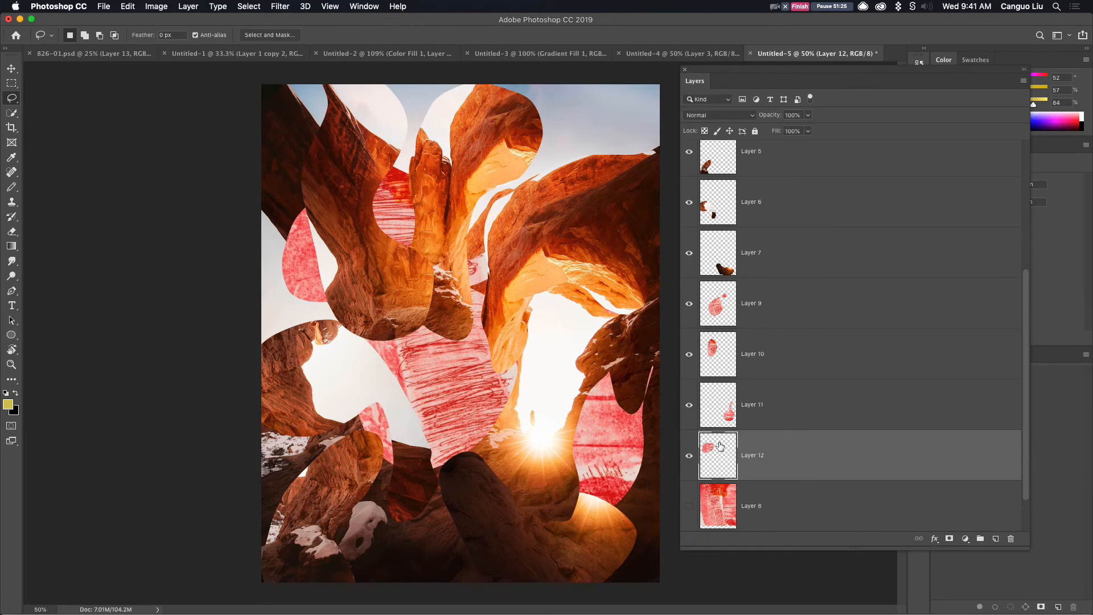
{"action": "key", "text": "v"}
{"action": "mouse_move", "coordinate": [477, 359]}
{"action": "left_mouse_down"}
{"action": "mouse_move", "coordinate": [434, 499]}
{"action": "mouse_move", "coordinate": [482, 484]}
{"action": "mouse_move", "coordinate": [316, 283]}
{"action": "mouse_move", "coordinate": [344, 305]}
{"action": "left_mouse_up"}
{"action": "key", "text": "super+shift+bracketright"}
{"action": "left_click_drag", "start_coordinate": [379, 202], "coordinate": [378, 215]}
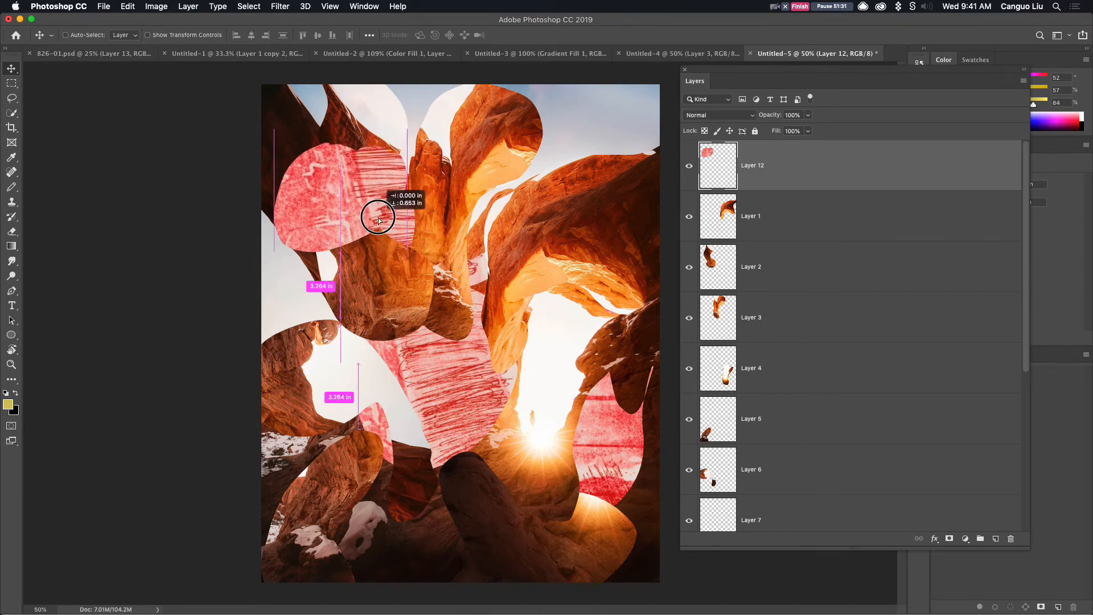
- Restack the Layer 9 red cutout directly above Layer 4 and move it down to the canvas's lower centre
{"action": "left_click", "coordinate": [478, 411], "text": "super"}
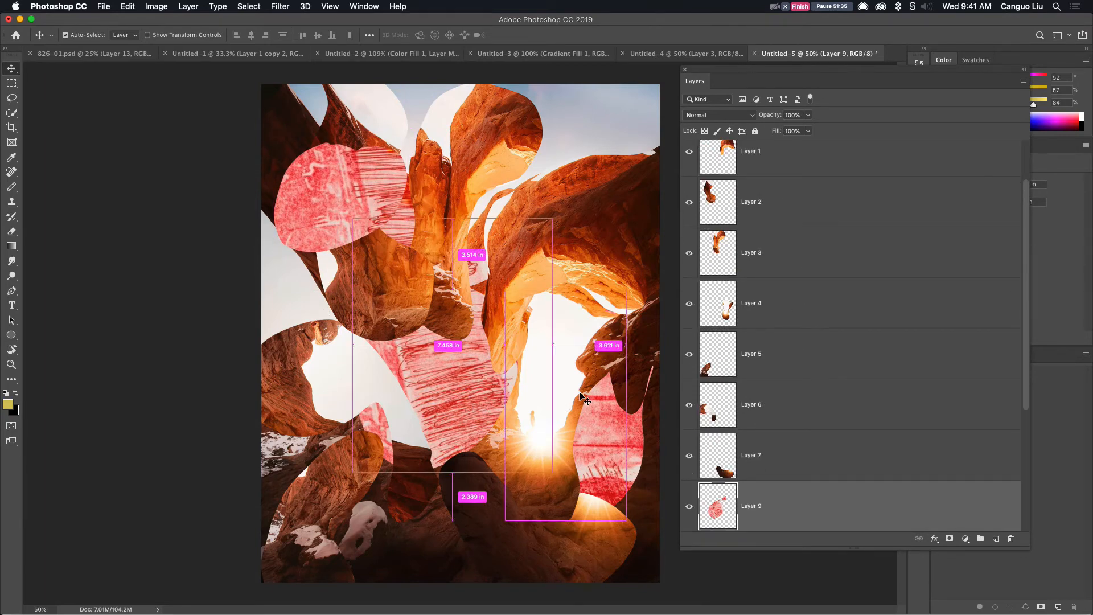
{"action": "key", "text": "super+shift+bracketleft"}
{"action": "key", "text": "super+bracketright"}
{"action": "key", "text": "super+bracketright"}
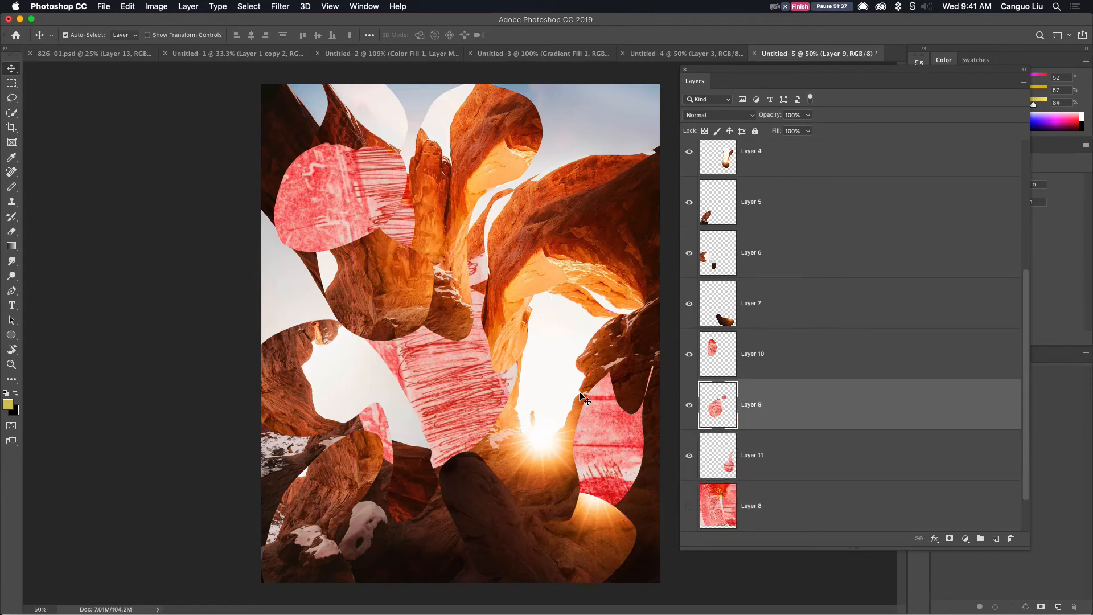
{"action": "key", "text": "super+bracketright"}
{"action": "key", "text": "super+bracketright"}
{"action": "key", "text": "super+bracketright"}
{"action": "key", "text": "super+bracketright"}
{"action": "key", "text": "super+bracketright"}
{"action": "left_click_drag", "start_coordinate": [471, 401], "coordinate": [446, 477]}
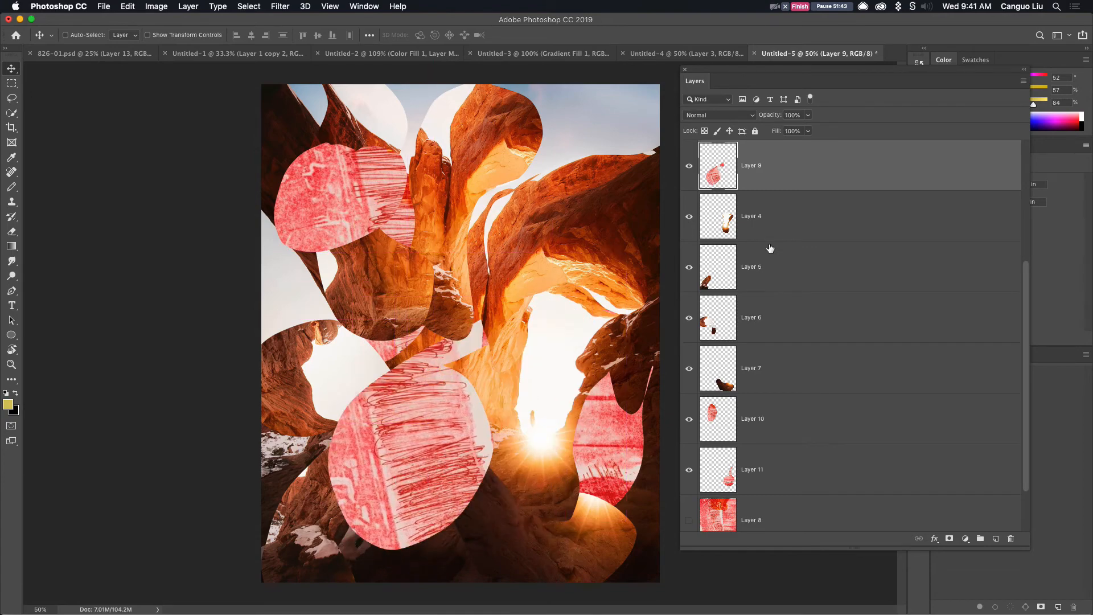
- Move Layer 11 between Layer 5 and Layer 6 in the stack, then shift its red cutout slightly up and right
{"action": "left_click", "coordinate": [783, 483]}
{"action": "double_click", "coordinate": [788, 485]}
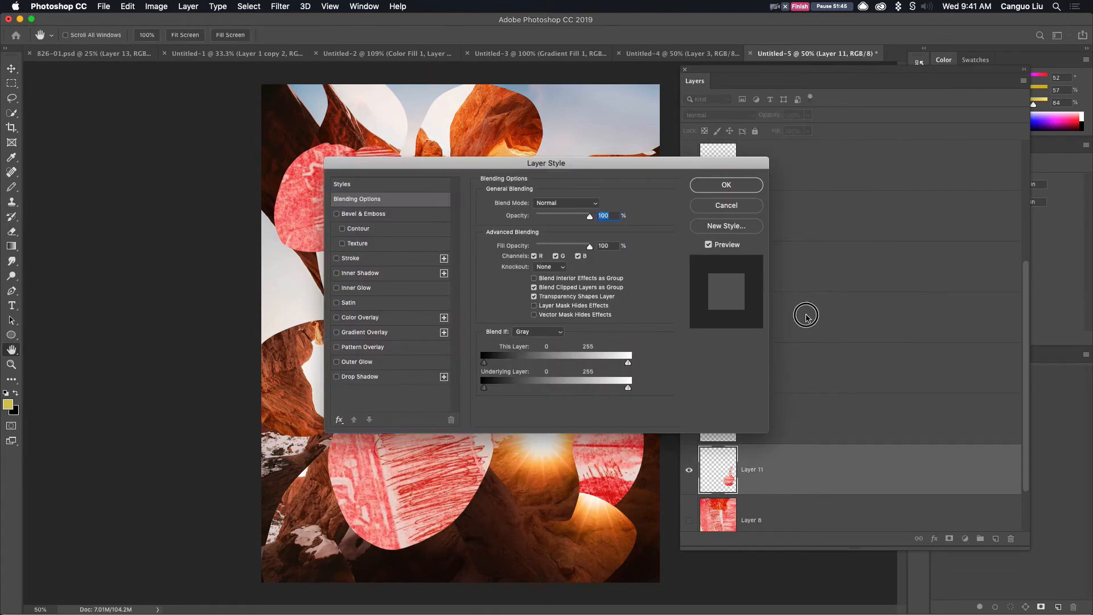
{"action": "key", "text": "Escape"}
{"action": "left_click_drag", "start_coordinate": [790, 472], "coordinate": [792, 317]}
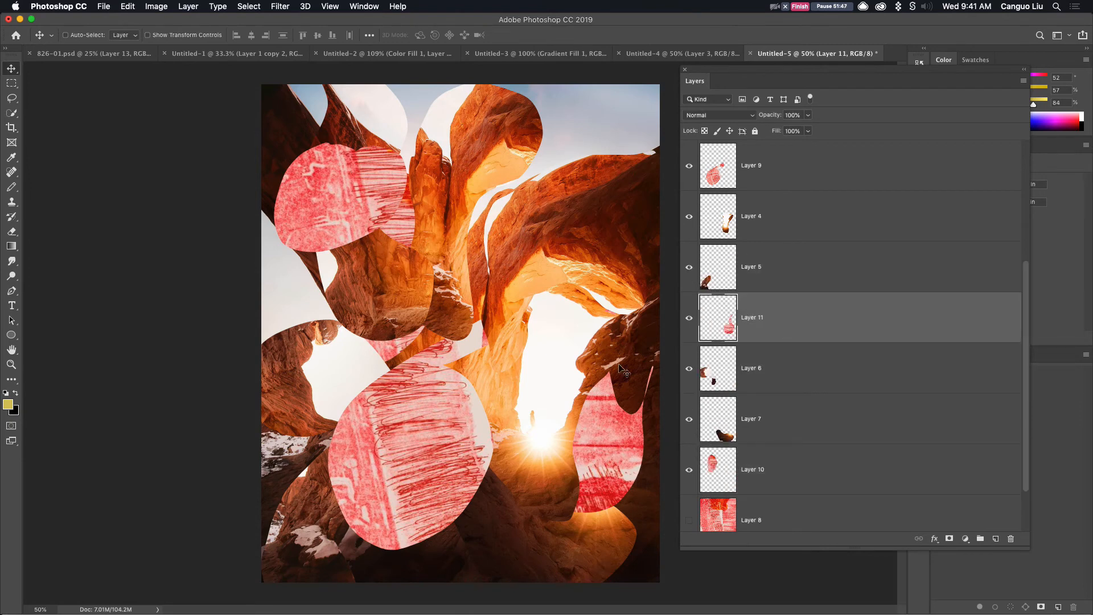
{"action": "left_click_drag", "start_coordinate": [595, 446], "coordinate": [615, 436]}
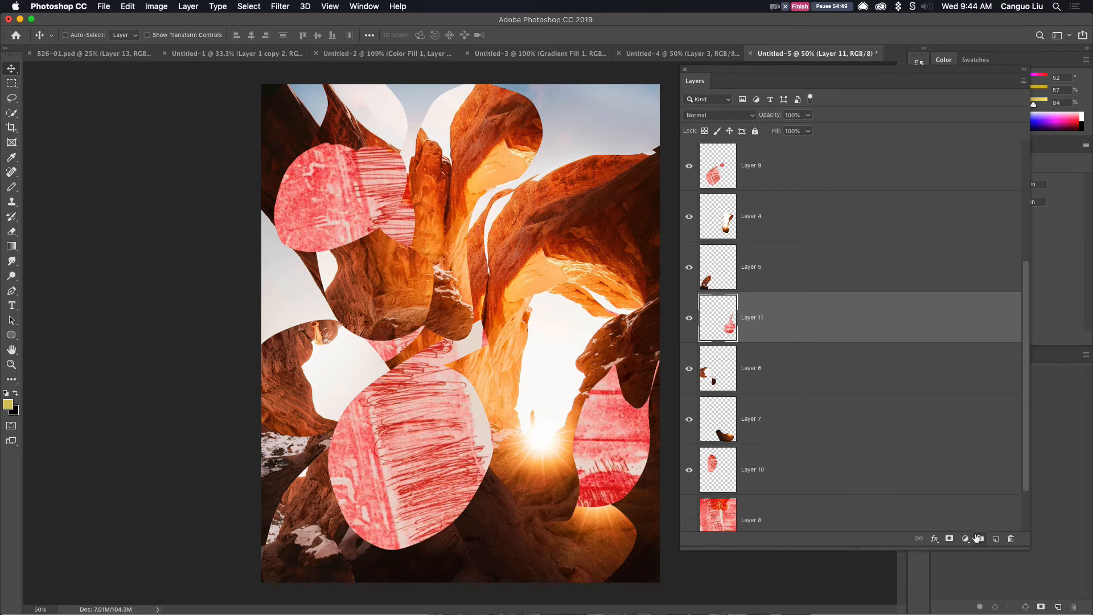
- Add a new layer directly above the hidden Layer 8 and fill it with the mustard-yellow foreground colour
{"action": "left_click", "coordinate": [877, 523]}
{"action": "left_click", "coordinate": [996, 541]}
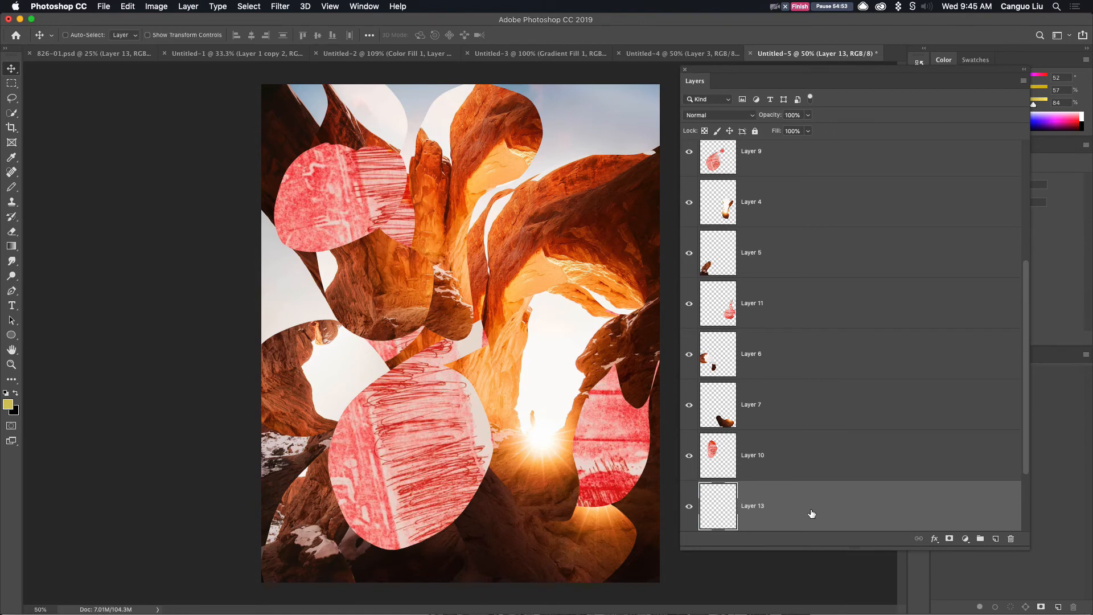
{"action": "key", "text": "super+BackSpace"}
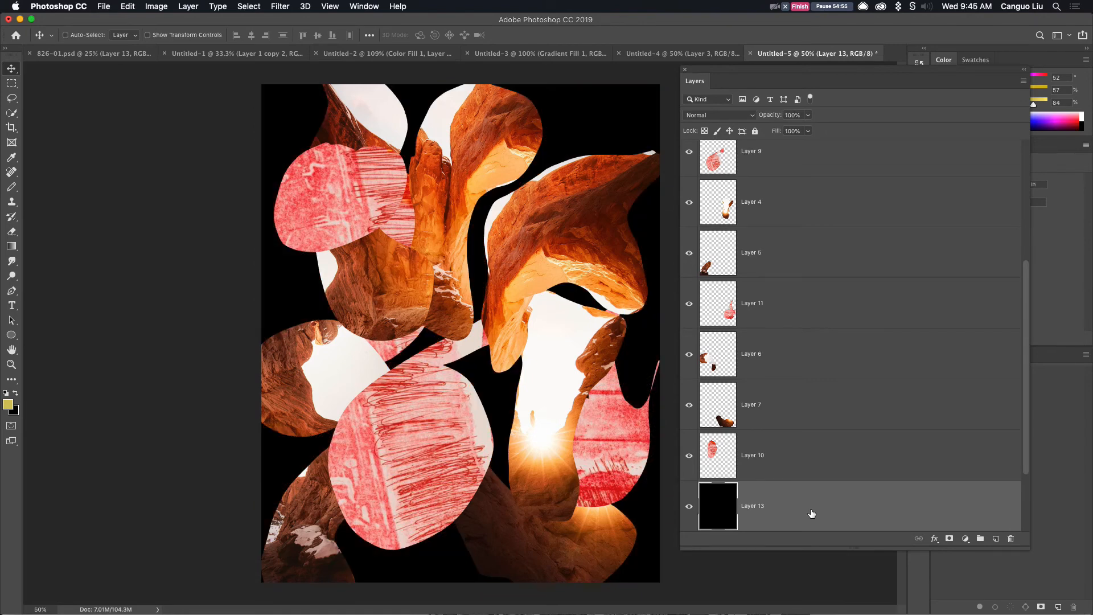
{"action": "key", "text": "alt+BackSpace"}
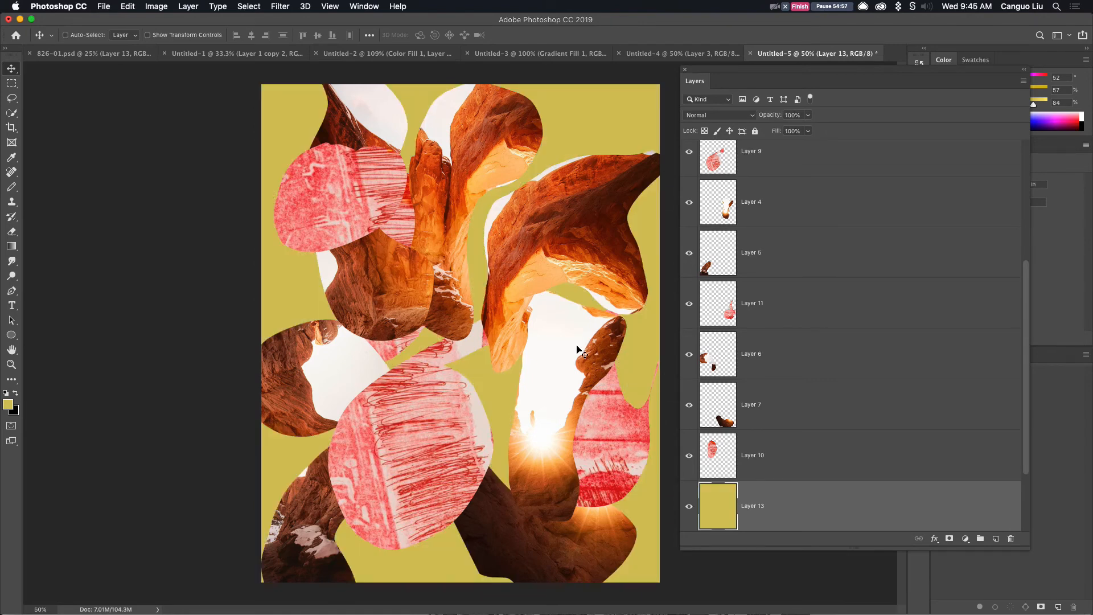
- Lasso a wavy freehand shape from the yellow Layer 13, copy it to a new layer, and hide Layer 13
{"action": "key", "text": "l"}
{"action": "mouse_move", "coordinate": [502, 212]}
{"action": "left_mouse_down"}
{"action": "mouse_move", "coordinate": [431, 319]}
{"action": "mouse_move", "coordinate": [483, 303]}
{"action": "mouse_move", "coordinate": [550, 254]}
{"action": "mouse_move", "coordinate": [582, 184]}
{"action": "mouse_move", "coordinate": [536, 205]}
{"action": "mouse_move", "coordinate": [530, 176]}
{"action": "mouse_move", "coordinate": [503, 208]}
{"action": "left_mouse_up"}
{"action": "key", "text": "ctrl+j"}
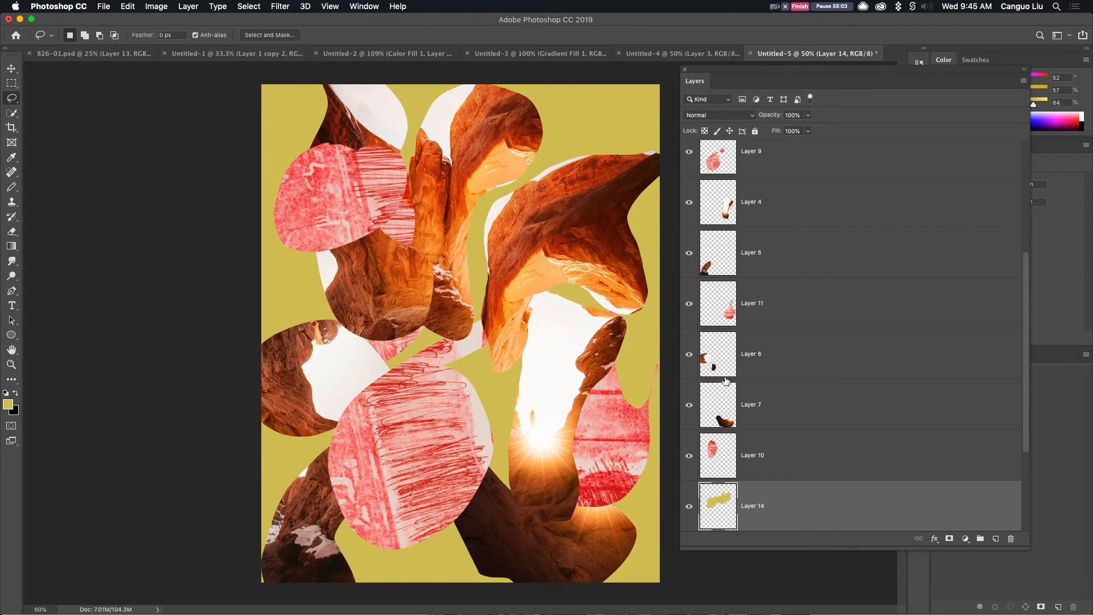
{"action": "left_click", "coordinate": [690, 506]}
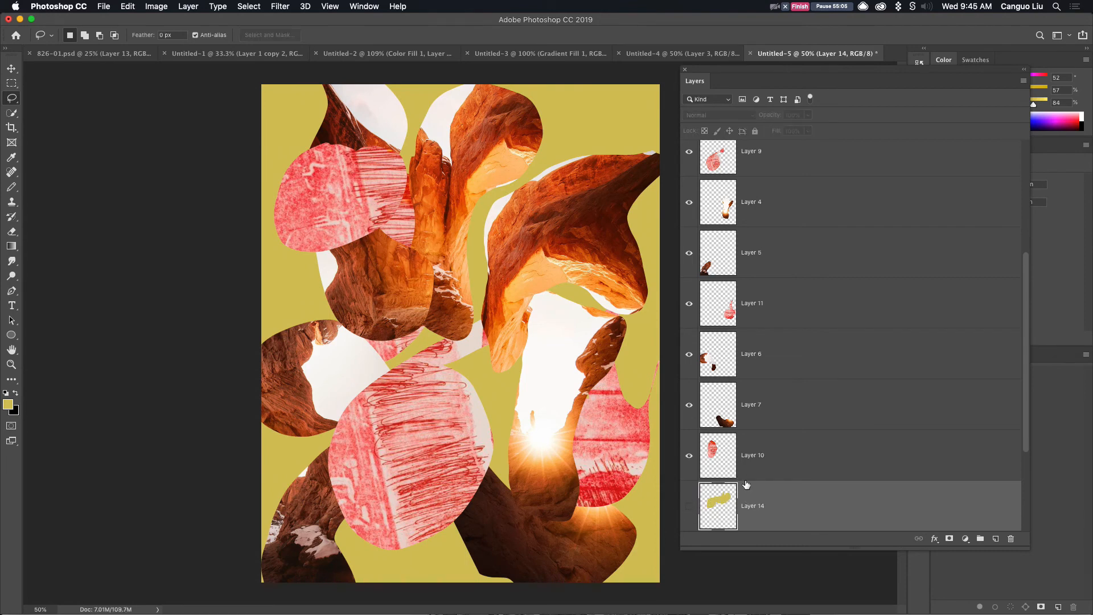
{"action": "scroll", "coordinate": [740, 484], "scroll_direction": "down", "scroll_amount": 3}
{"action": "left_click", "coordinate": [690, 509]}
{"action": "left_click", "coordinate": [690, 460]}
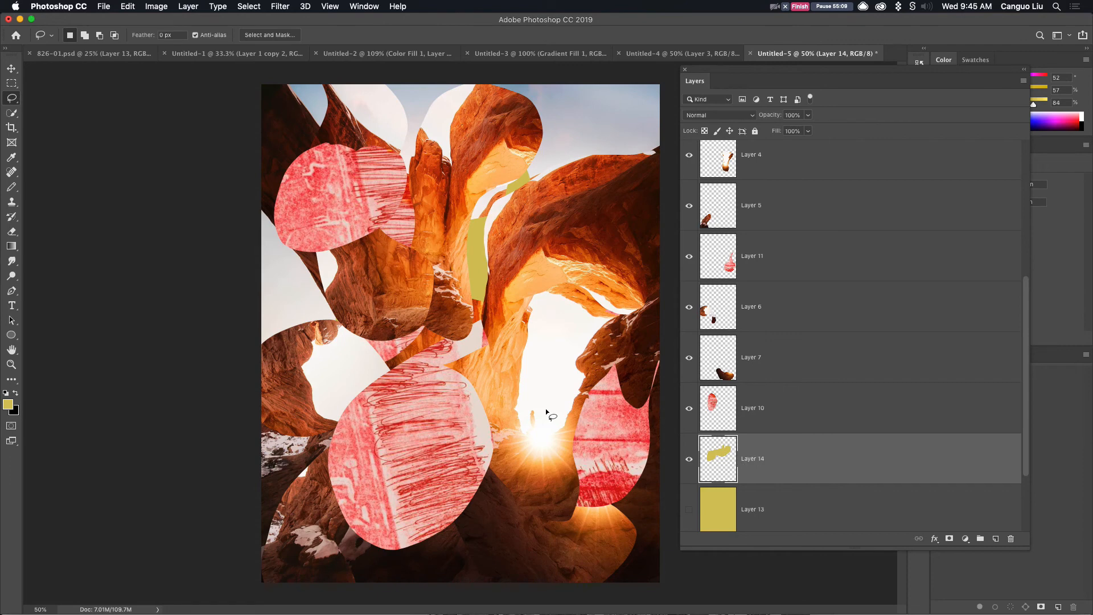
- Bring the yellow Layer 14 cutout to the front and move it down across the large red cutout
{"action": "key", "text": "super+shift+bracketright"}
{"action": "key", "text": "v"}
{"action": "left_click_drag", "start_coordinate": [459, 234], "coordinate": [439, 436]}
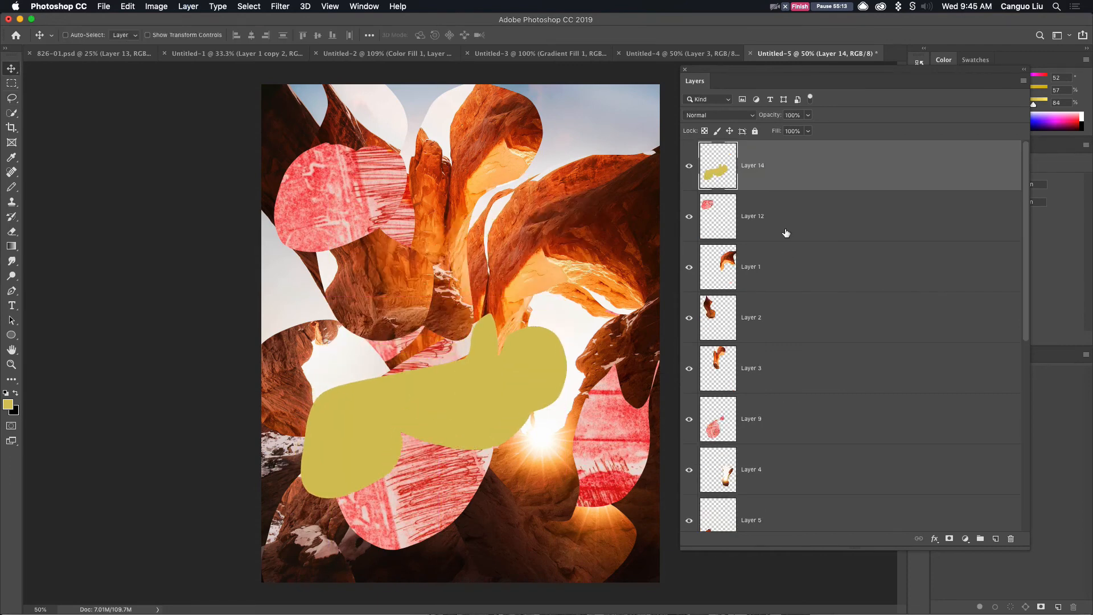
- Send the yellow Layer 14 cutout back through the stack until it sits directly below Layer 4
{"action": "key", "text": "super+bracketleft"}
{"action": "key", "text": "super+bracketleft"}
{"action": "key", "text": "super+bracketleft"}
{"action": "key", "text": "super+bracketleft"}
{"action": "key", "text": "super+bracketleft"}
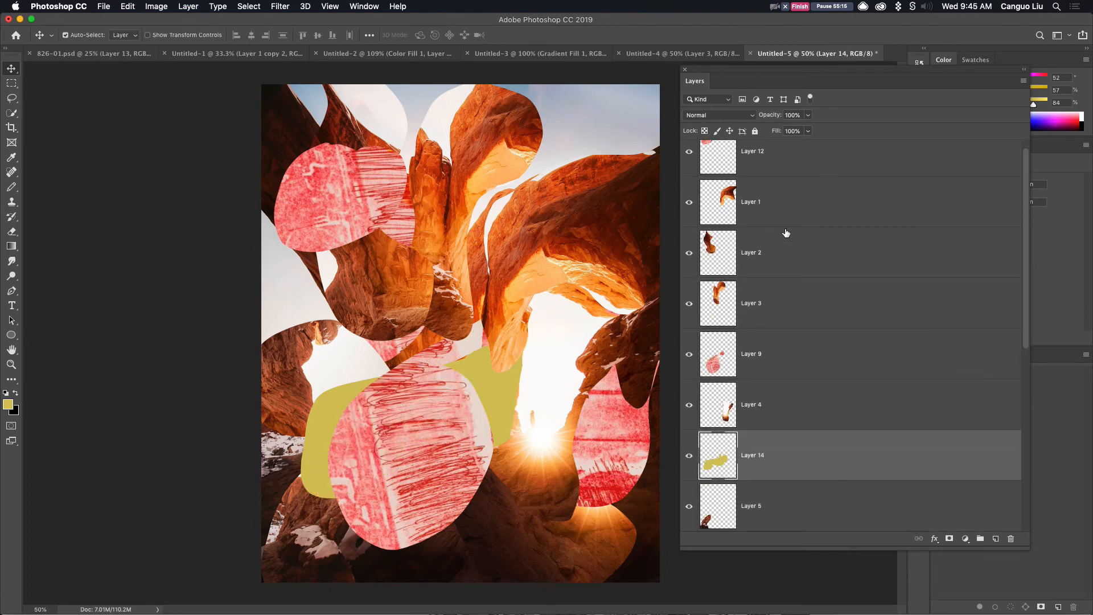
{"action": "key", "text": "super+bracketleft"}
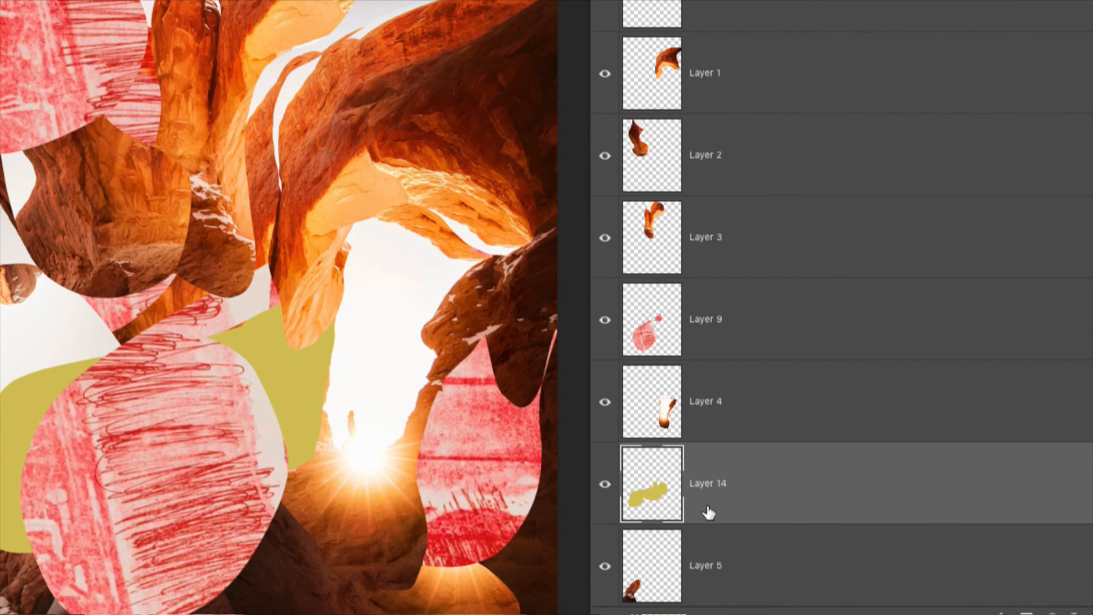
- Try Layer 14 below Layer 5, then raise it through the stack to sit directly above Layer 3
{"action": "key", "text": "ctrl+bracketleft"}
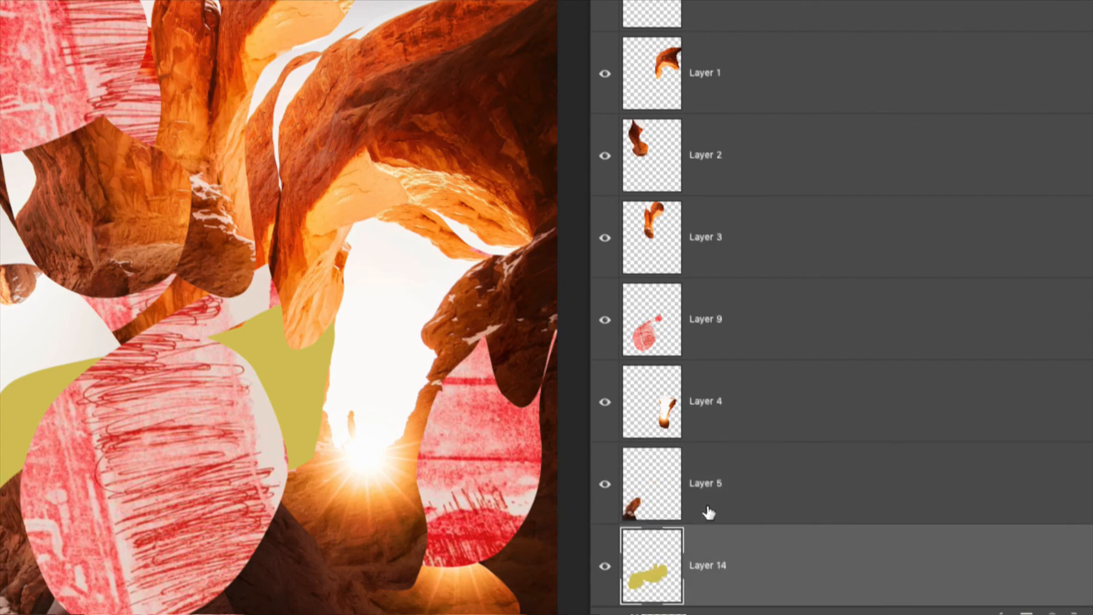
{"action": "key", "text": "ctrl+bracketright"}
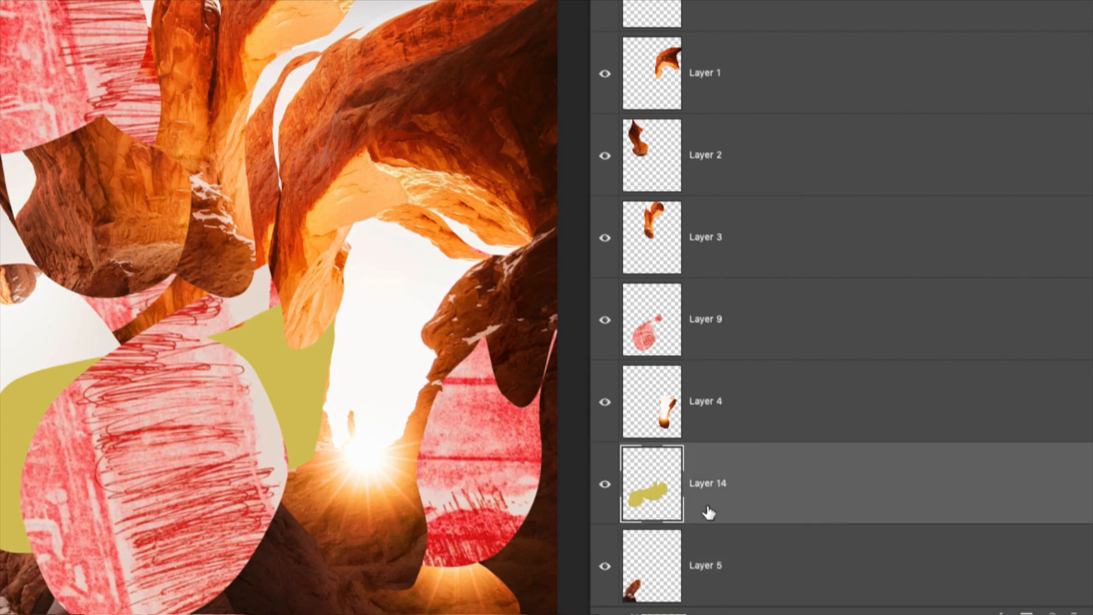
{"action": "key", "text": "ctrl+bracketright"}
{"action": "key", "text": "ctrl+bracketright"}
{"action": "key", "text": "ctrl+bracketright"}
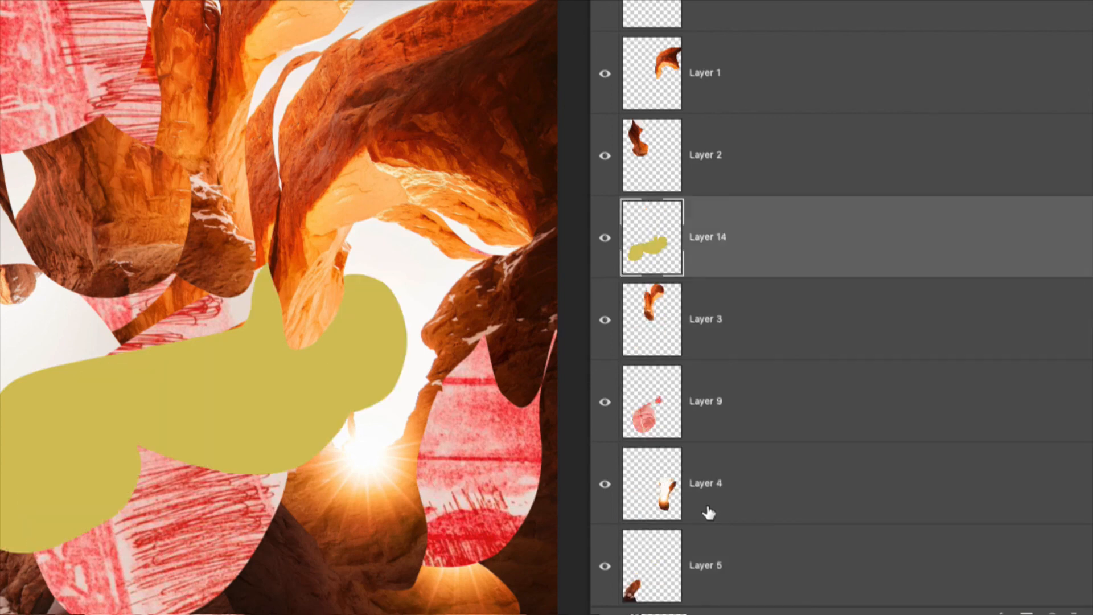
- Shift the yellow Layer 14 cutout repeatedly backward and forward one level in the stack to compare its overlap with neighbouring cutouts
{"action": "key", "text": "ctrl+bracketleft"}
{"action": "key", "text": "ctrl+bracketright"}
{"action": "key", "text": "ctrl+bracketright"}
{"action": "key", "text": "ctrl+bracketleft"}
{"action": "key", "text": "ctrl+bracketright"}
{"action": "key", "text": "ctrl+bracketleft"}
{"action": "key", "text": "ctrl+bracketright"}
{"action": "key", "text": "ctrl+bracketleft"}
{"action": "key", "text": "ctrl+bracketright"}
{"action": "key", "text": "ctrl+bracketleft"}
{"action": "key", "text": "ctrl+bracketright"}
{"action": "key", "text": "ctrl+bracketleft"}
{"action": "key", "text": "ctrl+bracketright"}
{"action": "key", "text": "ctrl+bracketleft"}
{"action": "key", "text": "ctrl+bracketright"}
{"action": "key", "text": "ctrl+bracketleft"}
{"action": "key", "text": "ctrl+bracketright"}
{"action": "key", "text": "ctrl+bracketleft"}
{"action": "key", "text": "ctrl+bracketright"}
{"action": "key", "text": "ctrl+bracketleft"}
{"action": "key", "text": "ctrl+bracketright"}
{"action": "key", "text": "ctrl+bracketleft"}
{"action": "key", "text": "ctrl+bracketright"}
{"action": "key", "text": "ctrl+bracketleft"}
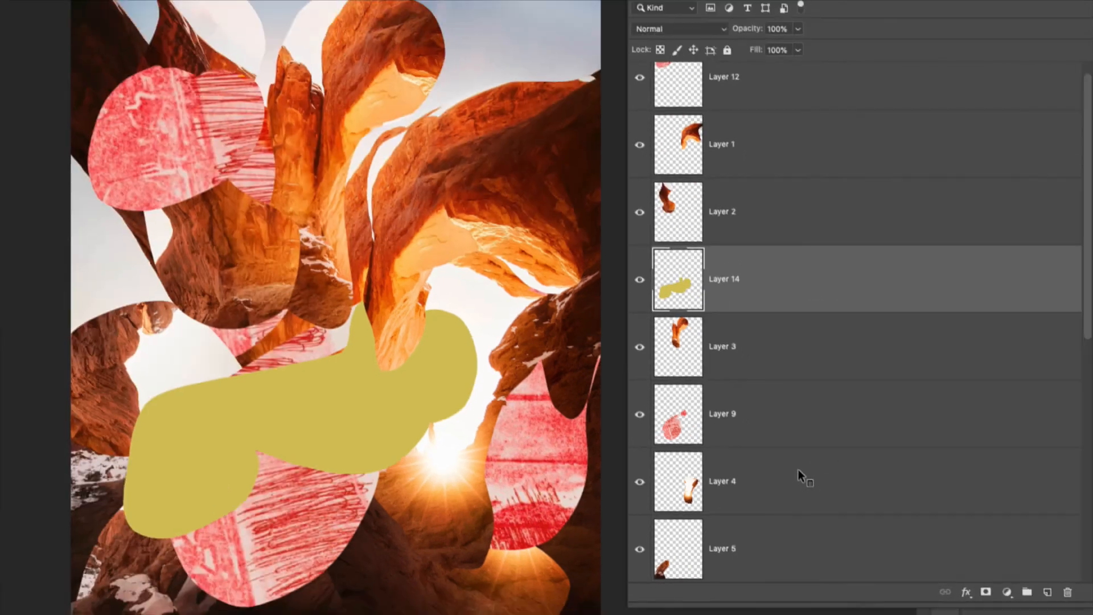